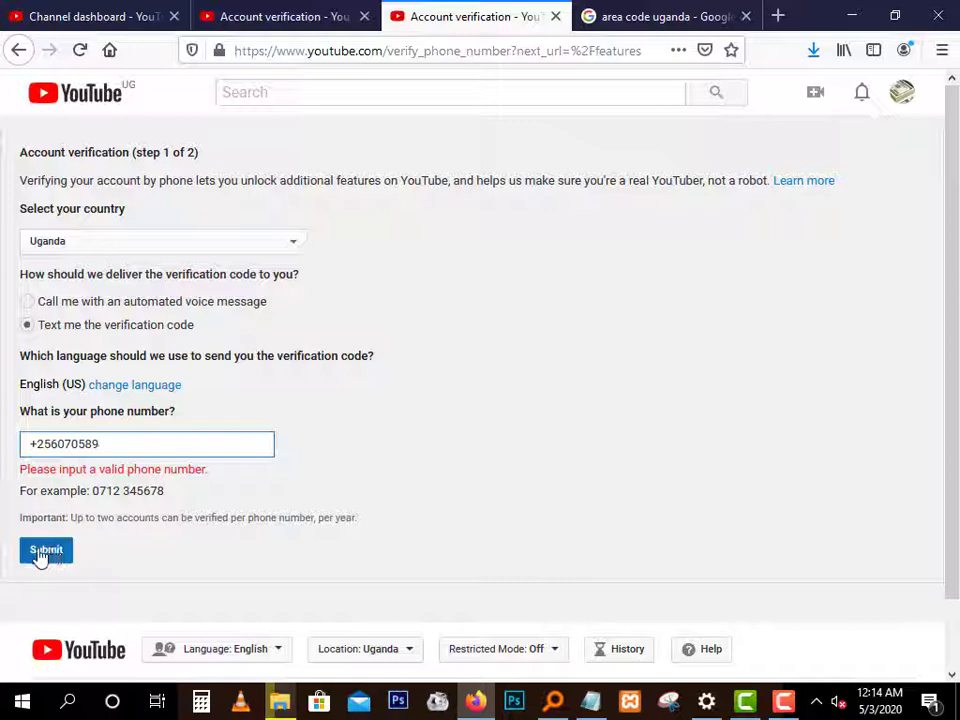
# Step: Submit the phone verification form and return to the 'php 2020 real world' search results
pyautogui.click(45, 551)
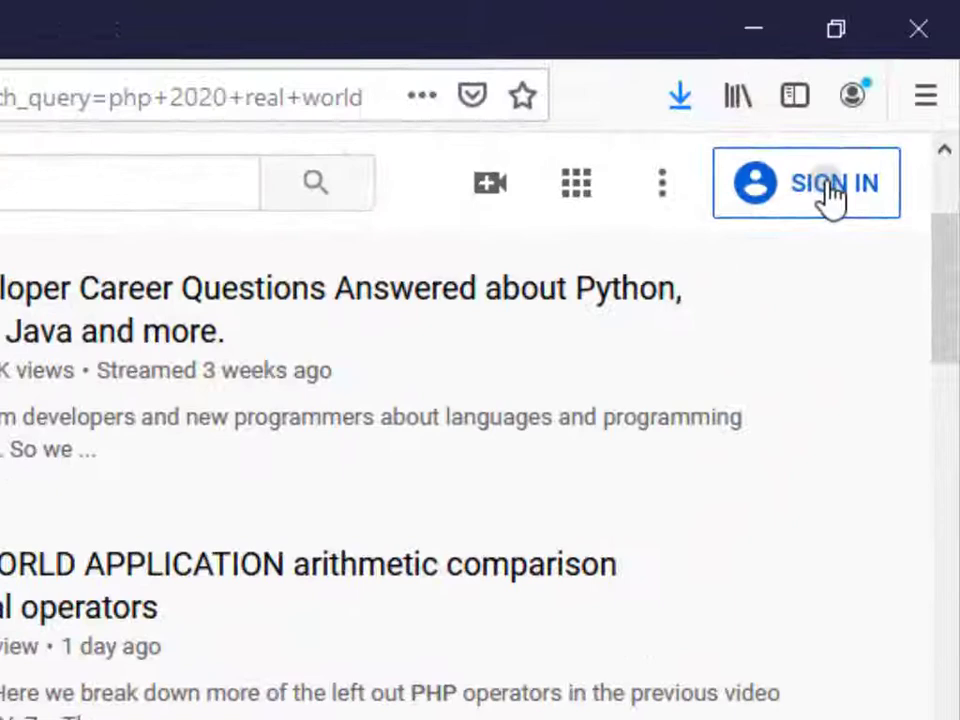
# Step: Sign in to the Google account with its password and decline Firefox's save-login prompt
pyautogui.click(828, 195)
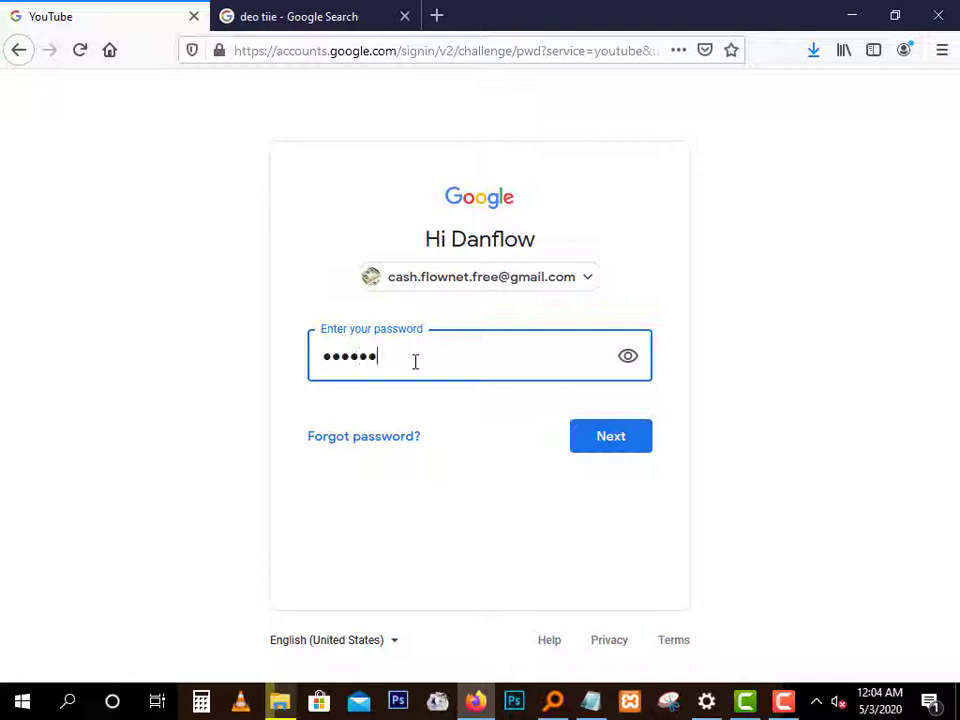
pyautogui.click(598, 441)
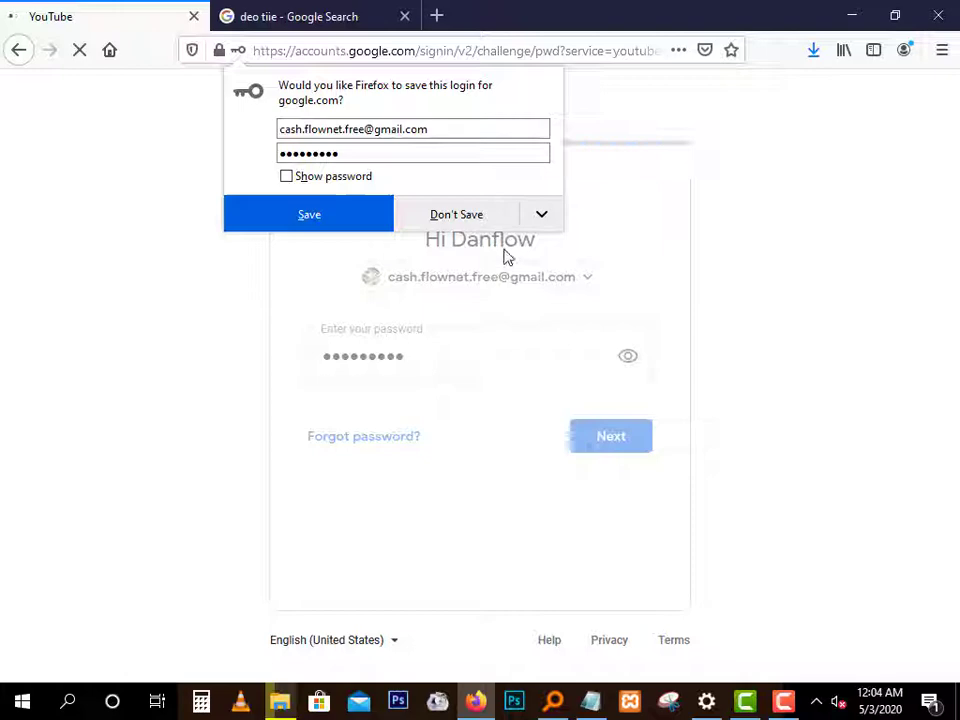
pyautogui.click(463, 218)
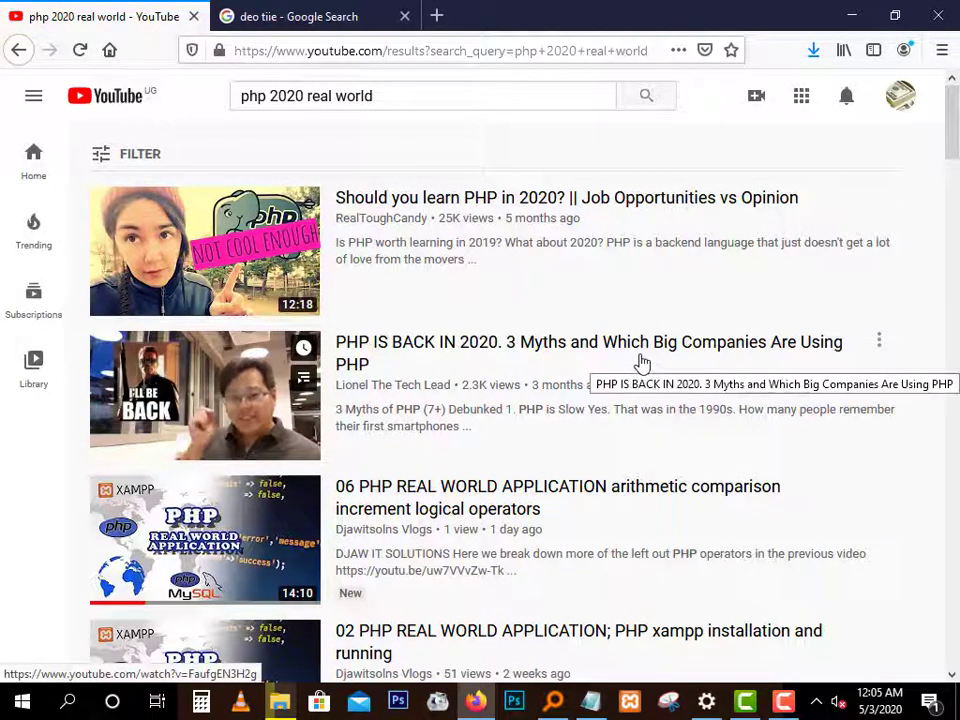
# Step: Replace the address path with features?nv=1 to load the channel's Status and Features page
pyautogui.scroll(-2, 638, 364)
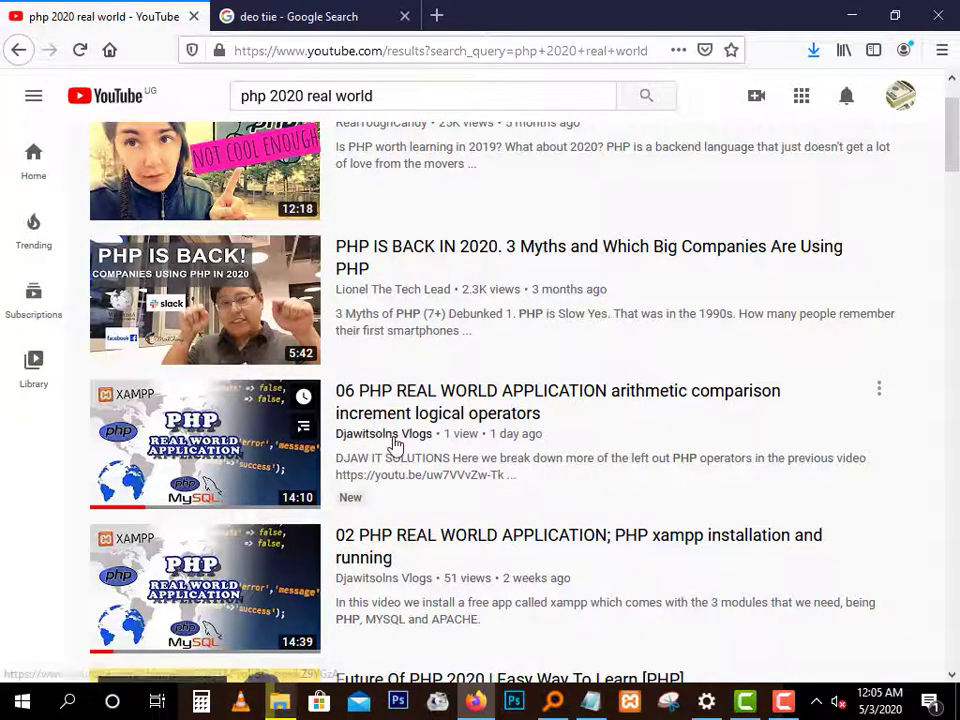
pyautogui.scroll(-2, 185, 400)
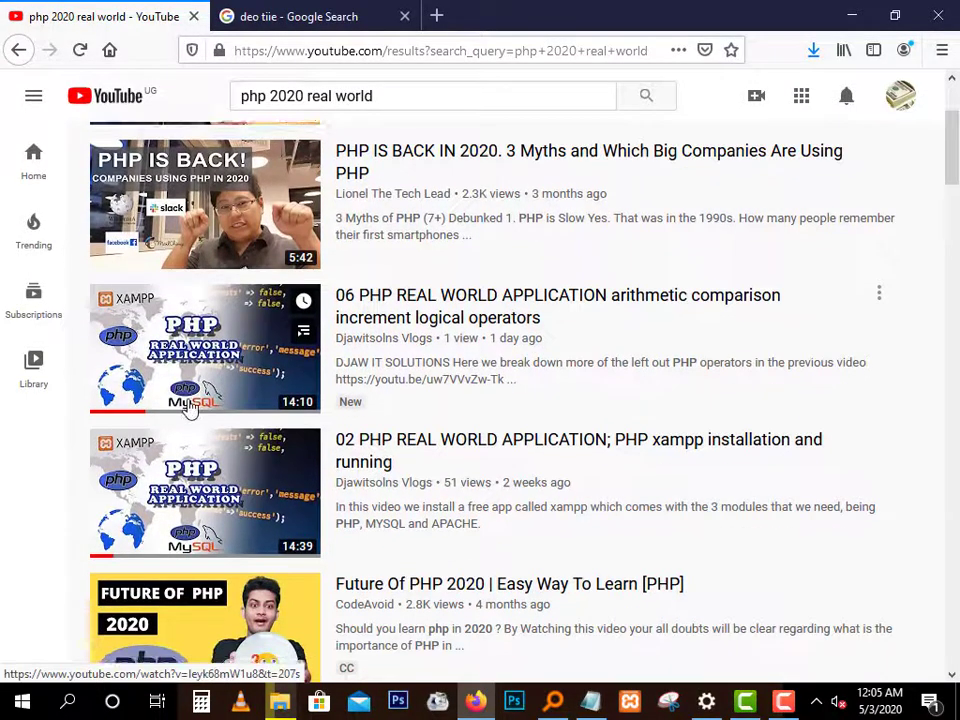
pyautogui.scroll(1, 497, 390)
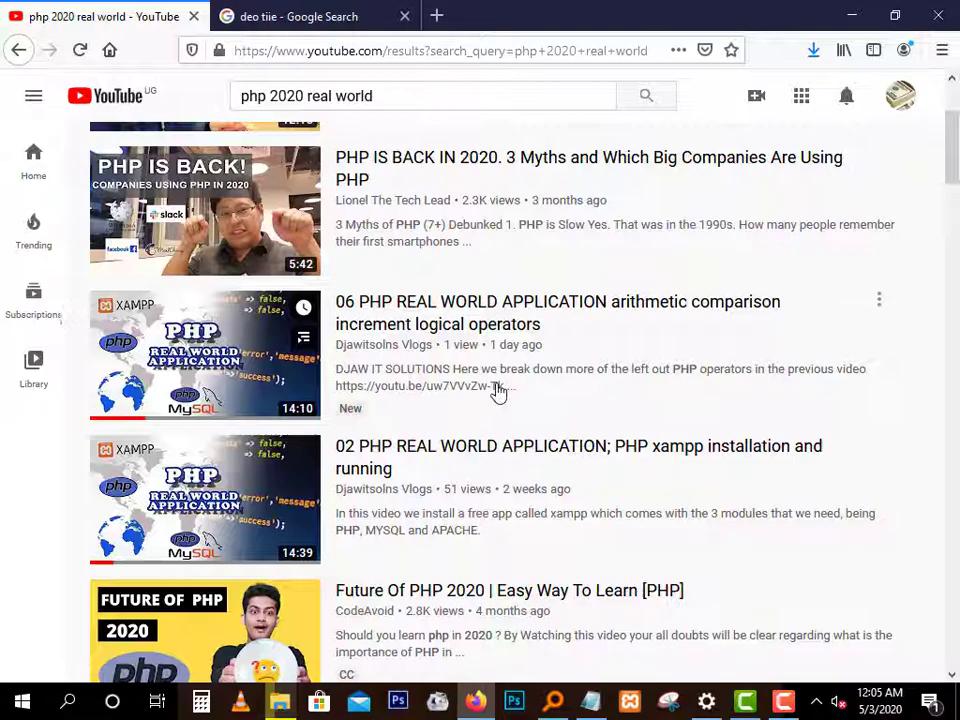
pyautogui.scroll(4, 497, 390)
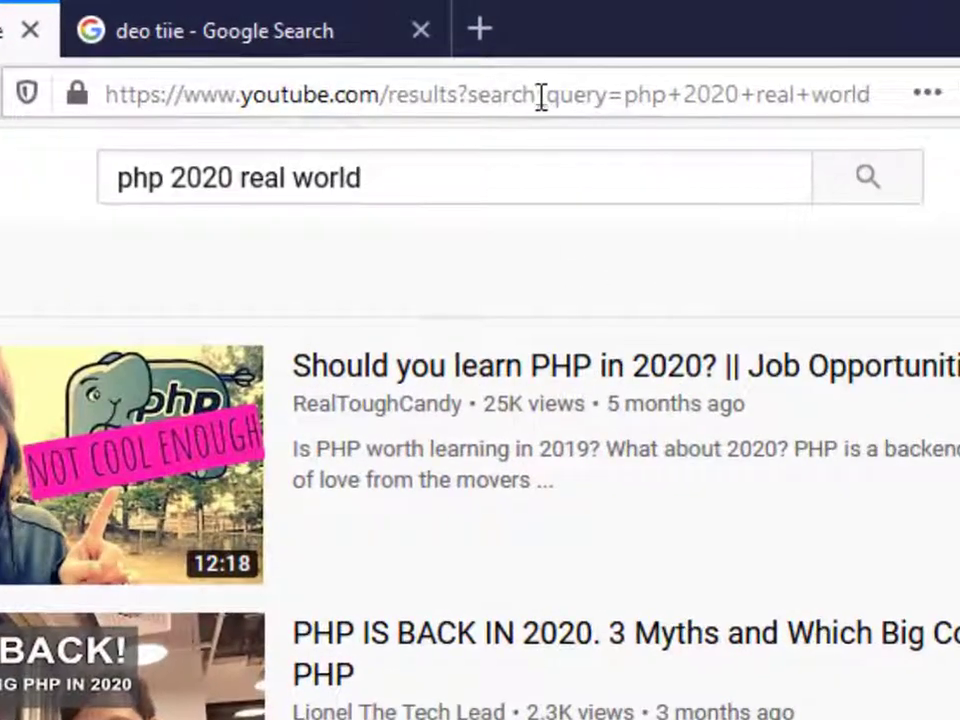
pyautogui.click(386, 94)
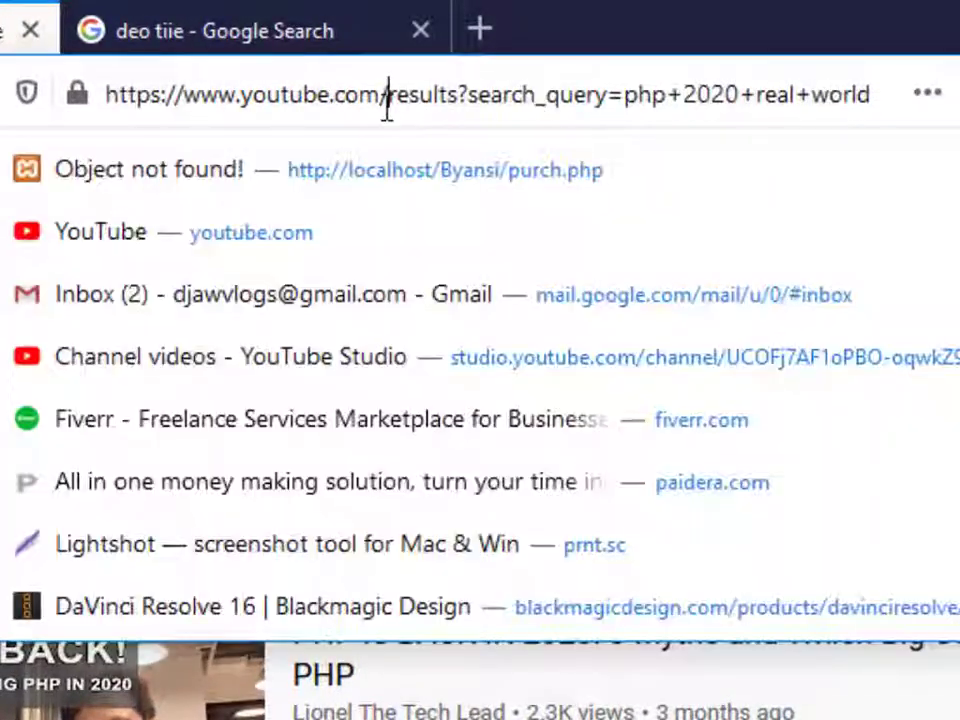
pyautogui.keyDown('shift'); pyautogui.click(891, 121); pyautogui.keyUp('shift')
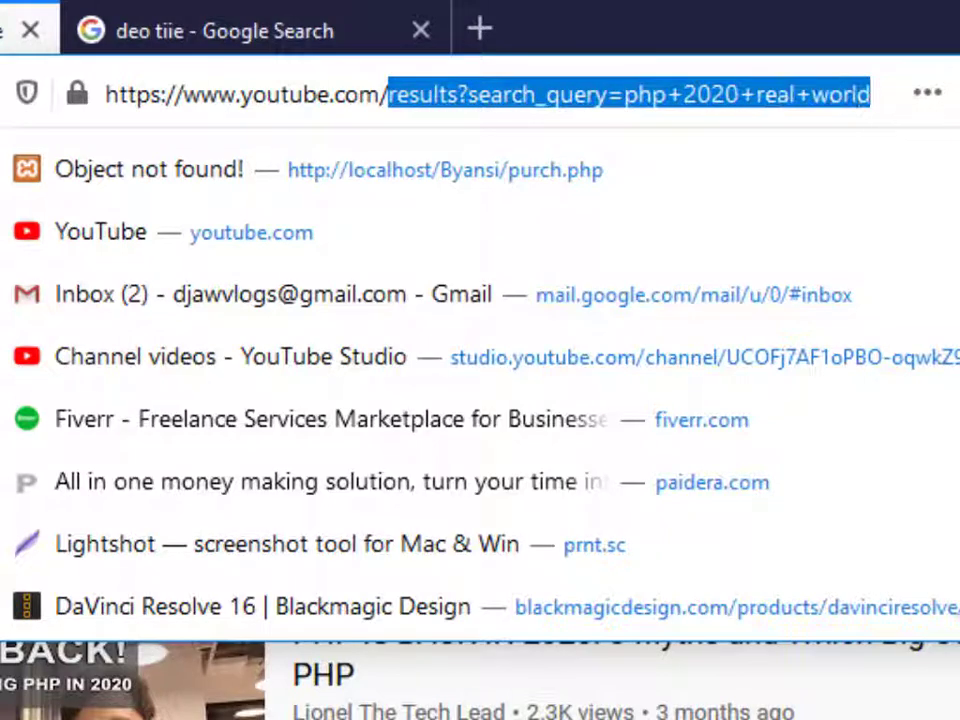
pyautogui.press('BackSpace')
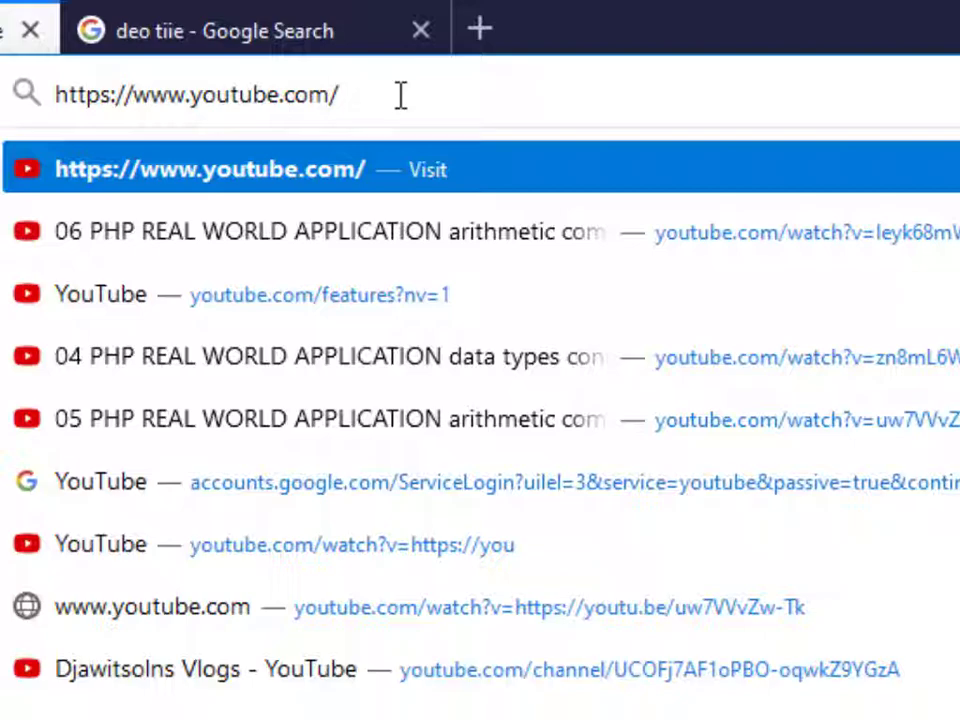
pyautogui.write('features?nv=1')
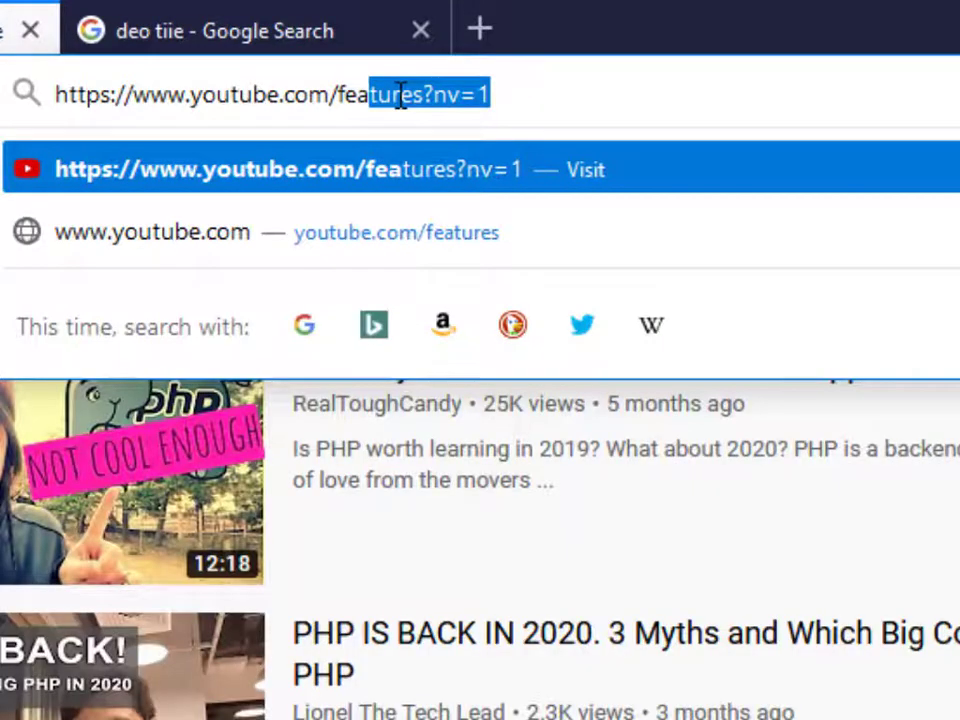
pyautogui.press('Return')
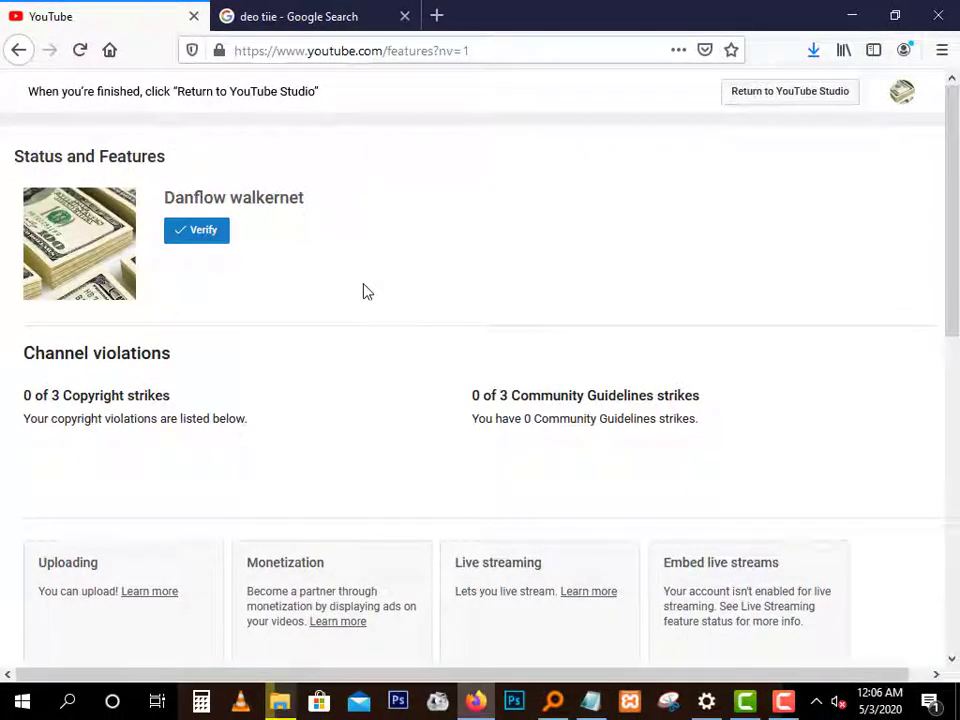
# Step: Scroll through the feature status cards, such as Custom thumbnails Not Enabled, then back to the top
pyautogui.scroll(-2, 428, 306)
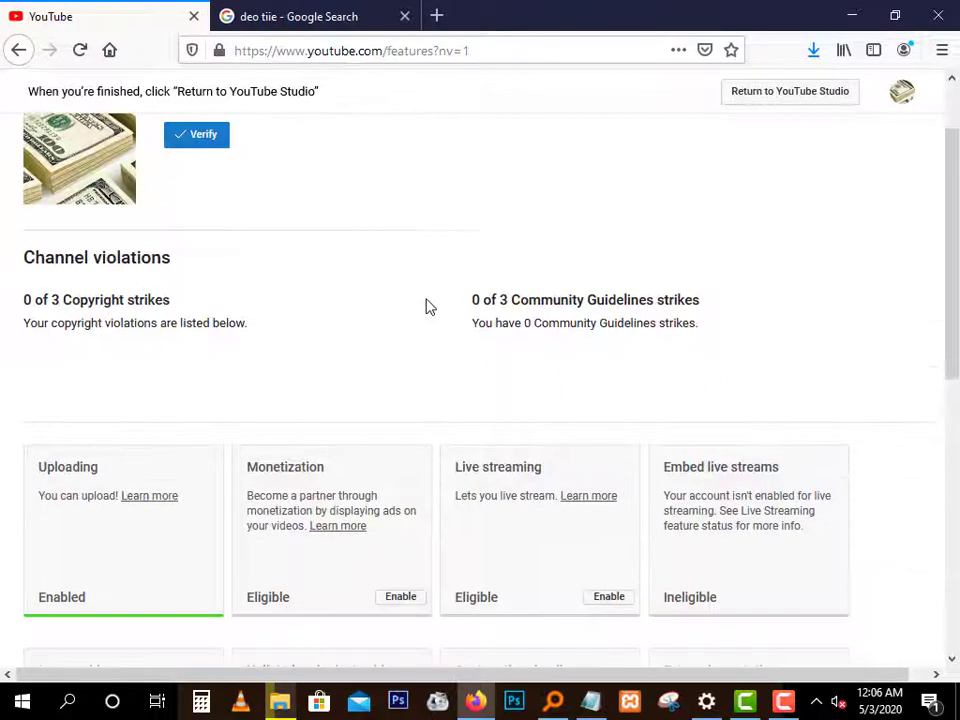
pyautogui.scroll(-5, 415, 400)
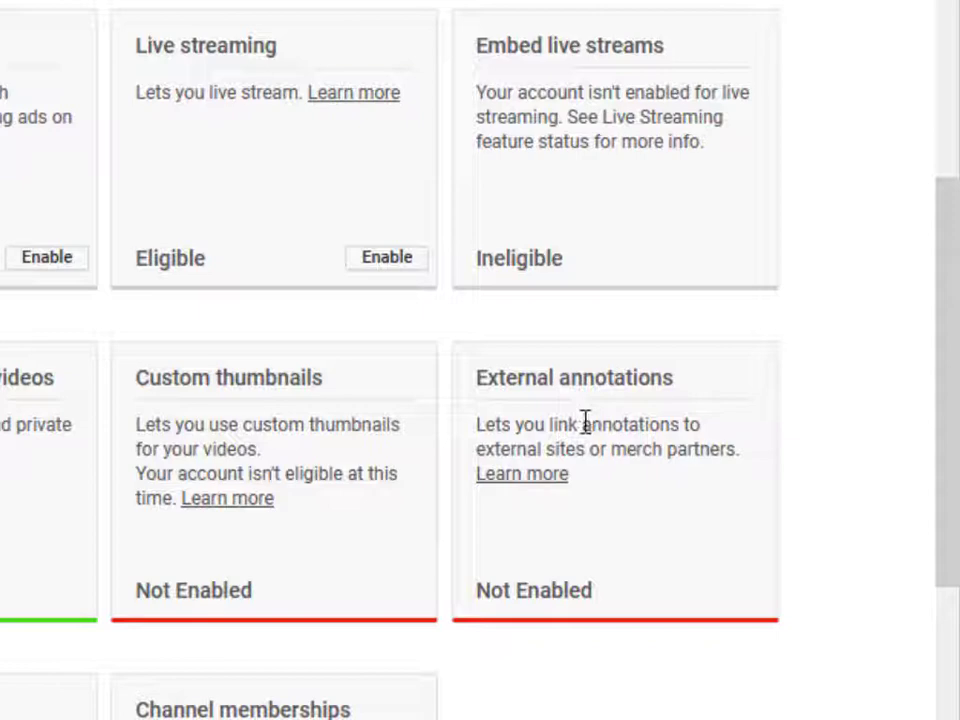
pyautogui.scroll(-3, 413, 557)
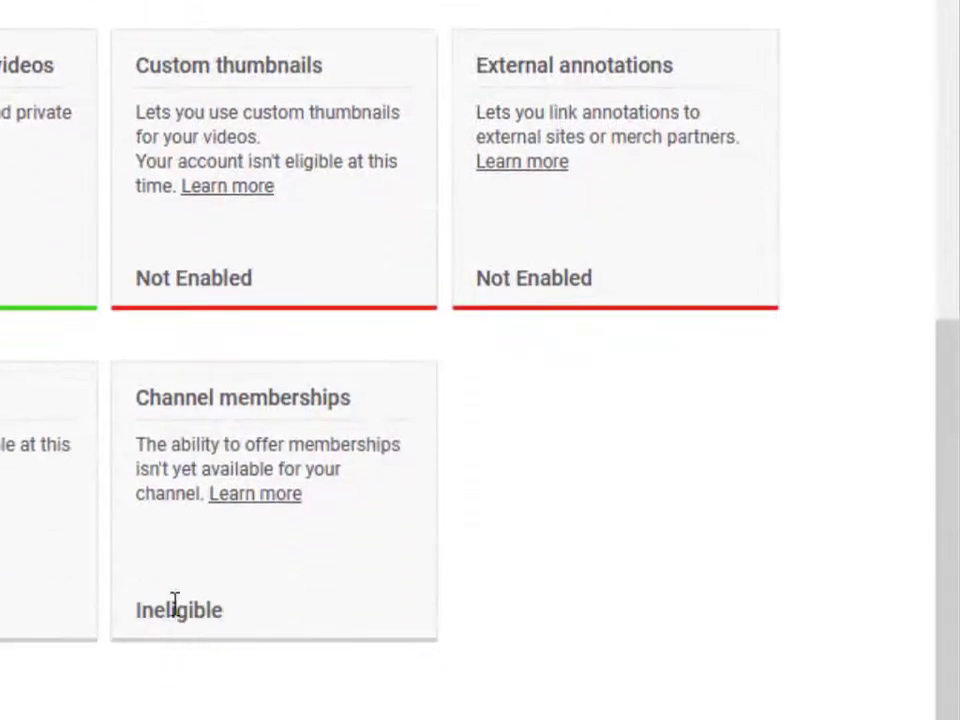
pyautogui.scroll(4, 317, 615)
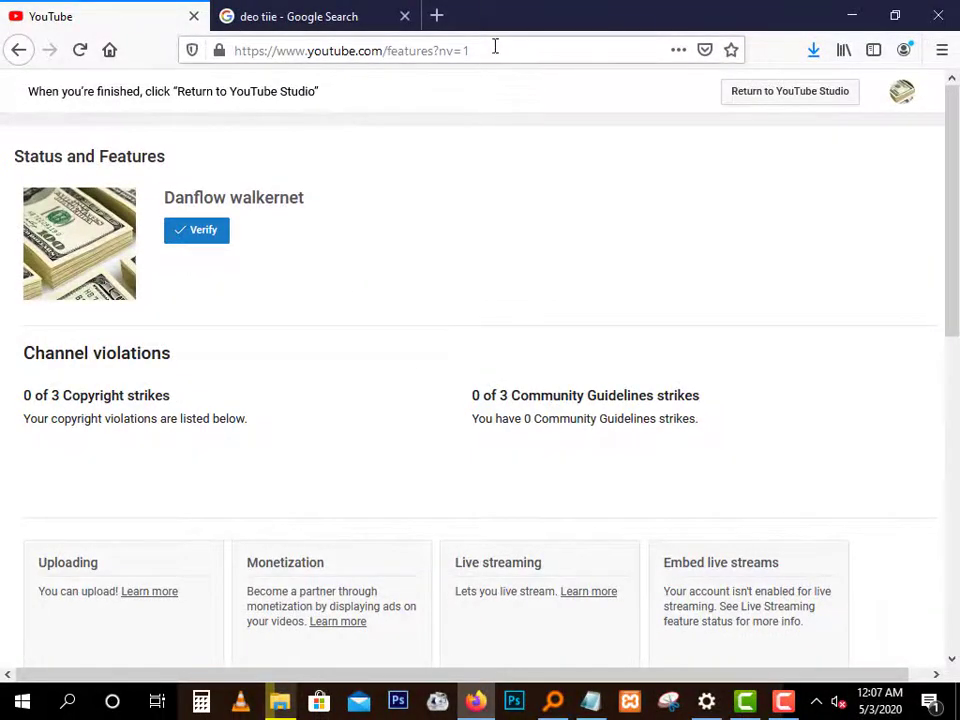
# Step: Change the address to youtube.com/verify_phone_number to load the phone verification page
pyautogui.moveTo(578, 97); pyautogui.dragTo(345, 98)
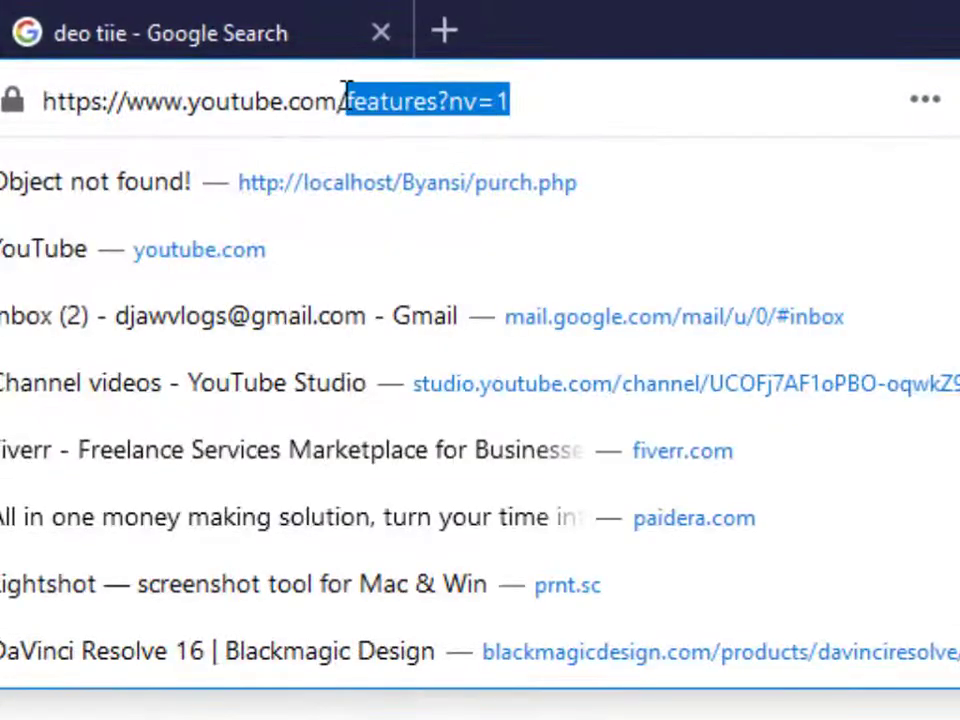
pyautogui.write('verify_phone_numbe')
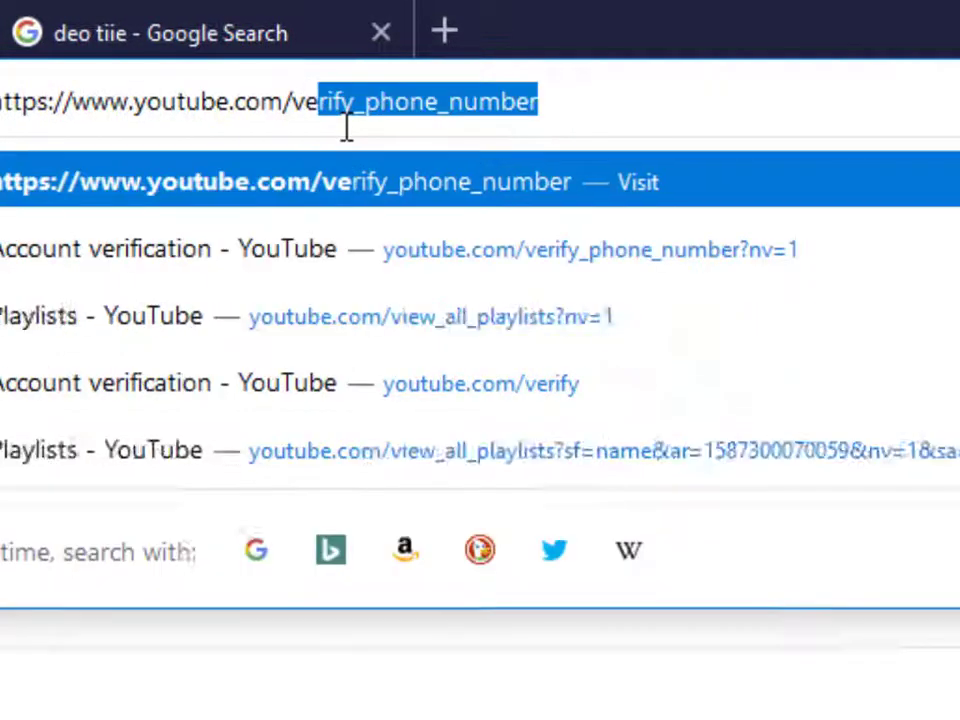
pyautogui.press('Return')
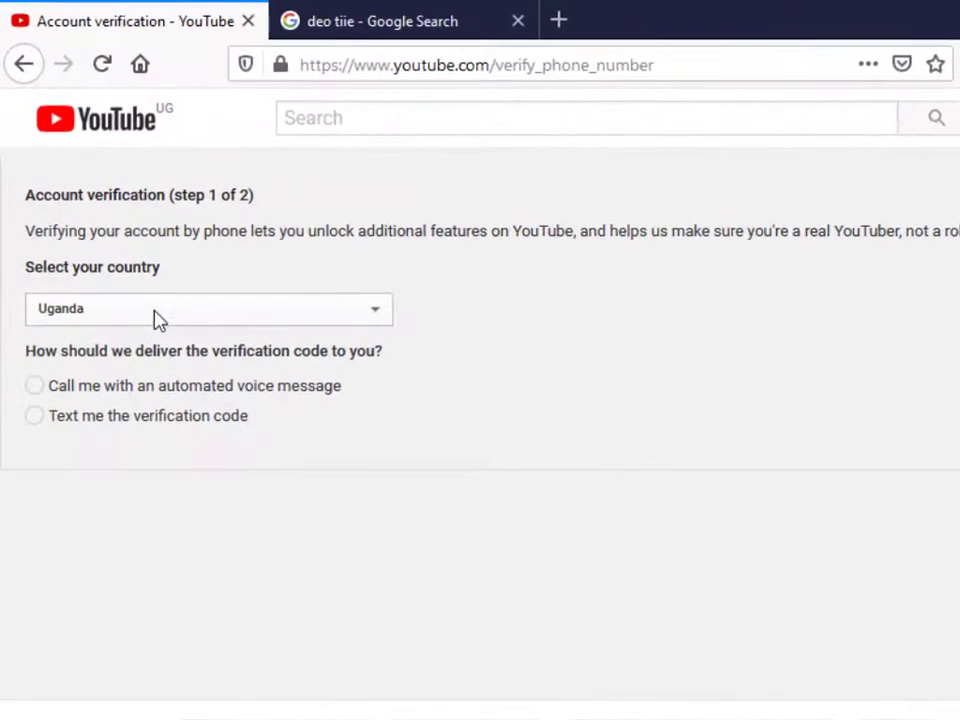
# Step: Choose 'Text me the verification code' and select the phone number field
pyautogui.click(35, 424)
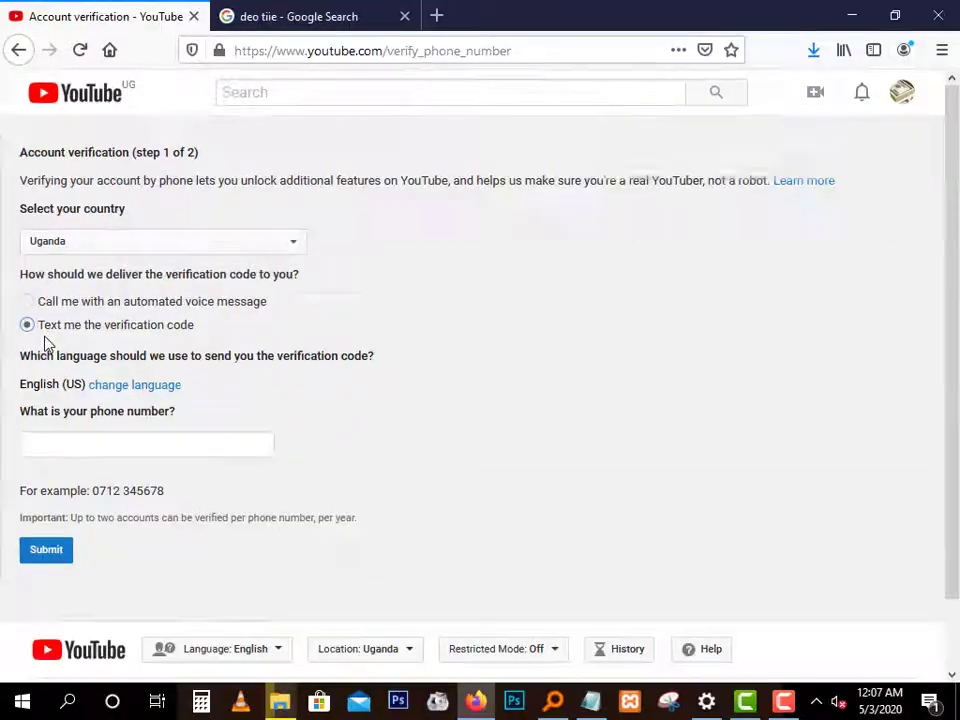
pyautogui.click(88, 447)
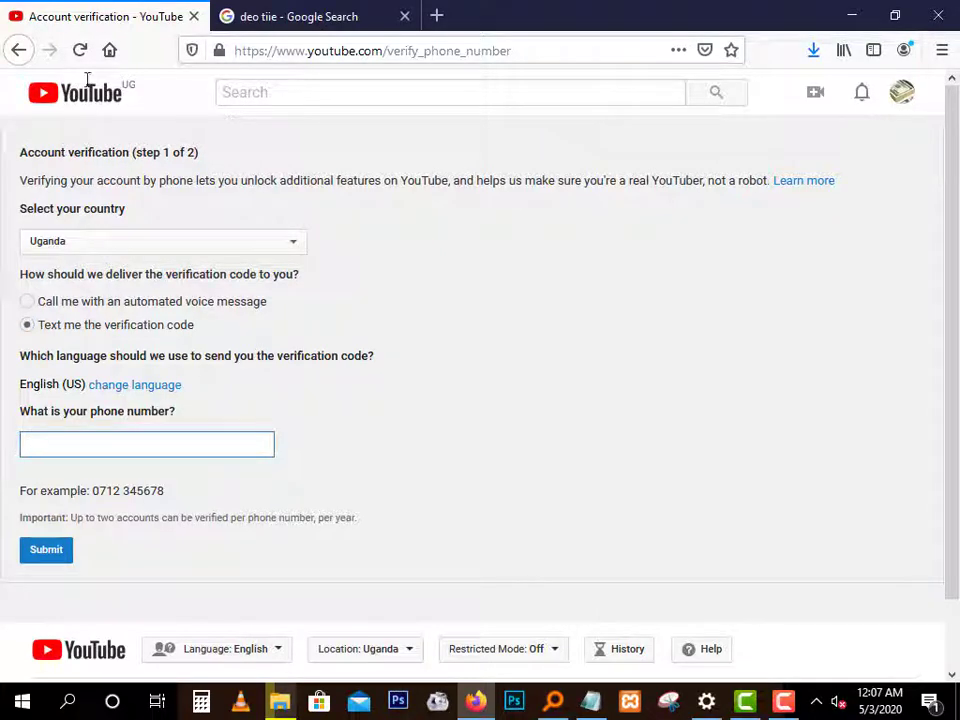
pyautogui.click(897, 98)
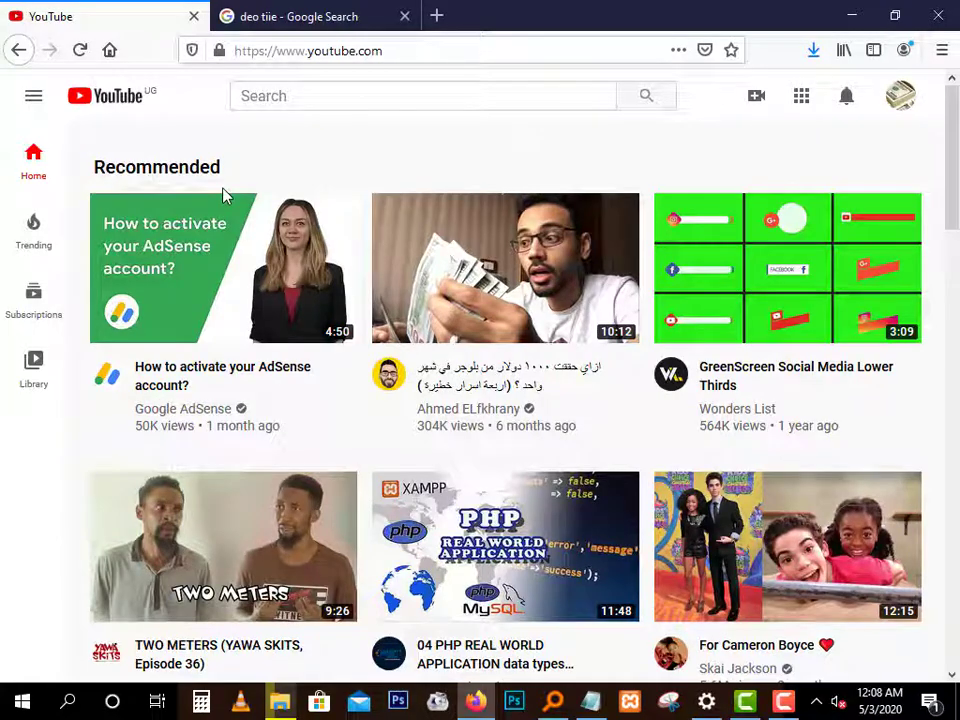
# Step: Choose YouTube Studio from the avatar menu to reach the Channel dashboard
pyautogui.click(900, 95)
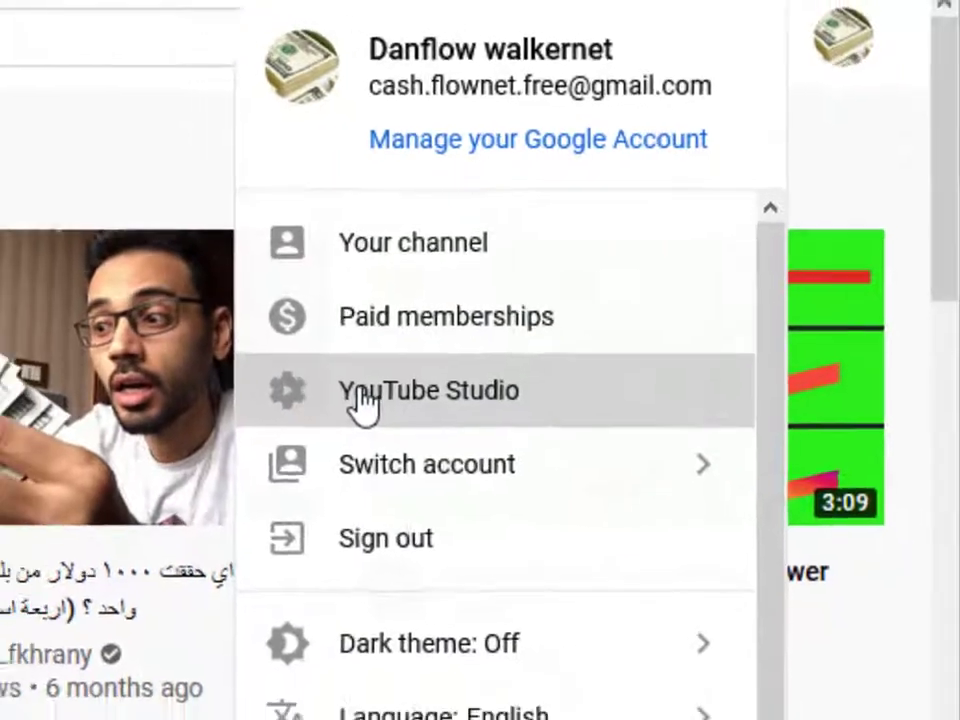
pyautogui.click(328, 408)
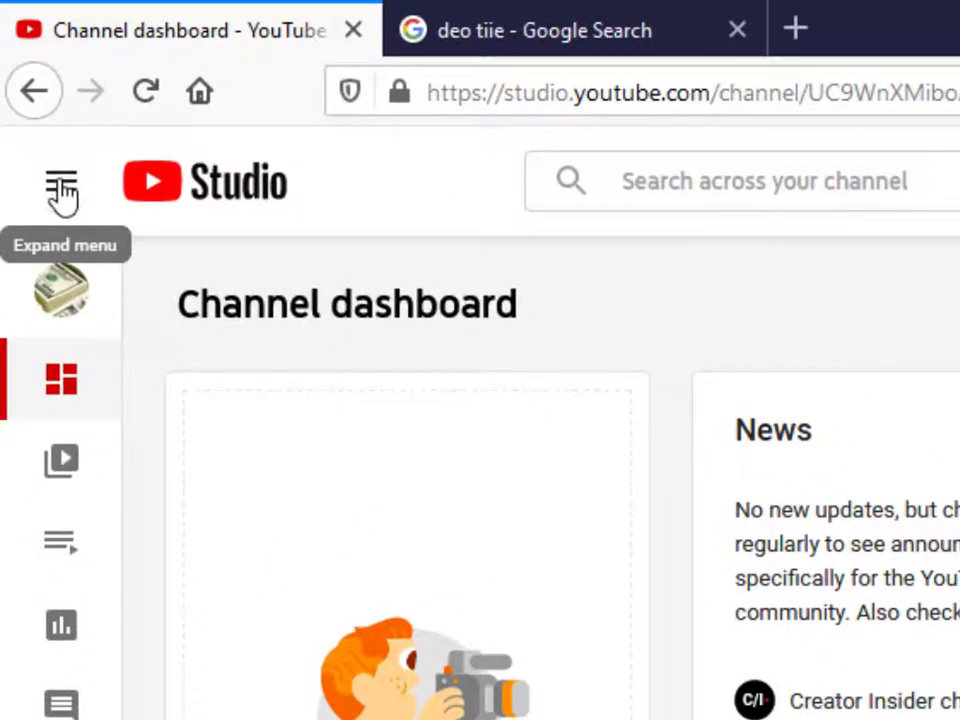
# Step: Under Settings > Channel > Feature eligibility, expand 'Features that require phone verification'
pyautogui.click(62, 190)
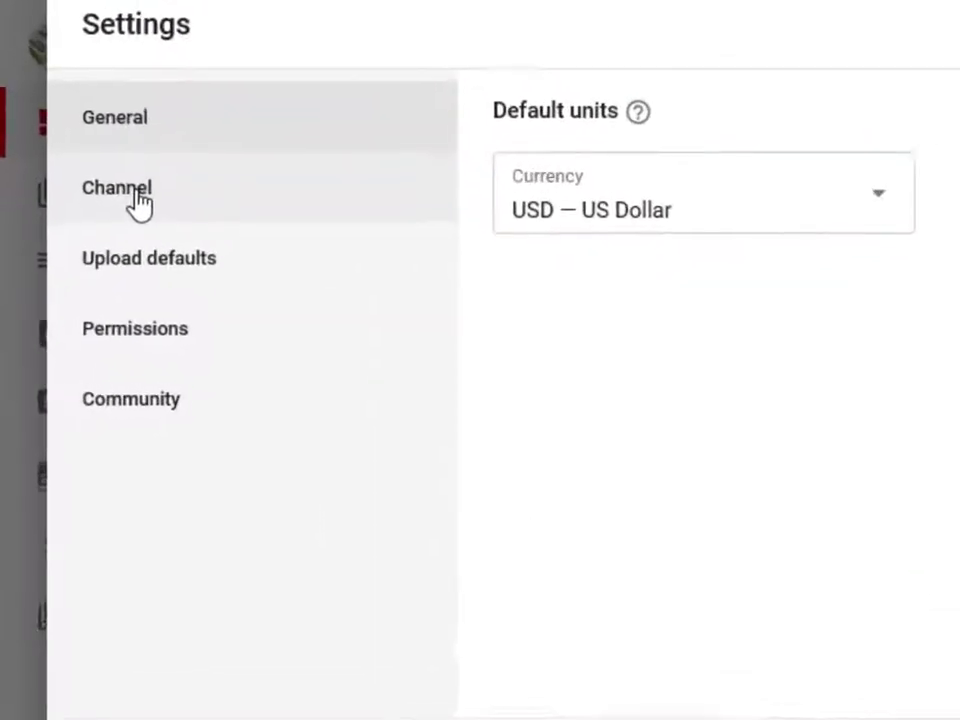
pyautogui.click(110, 237)
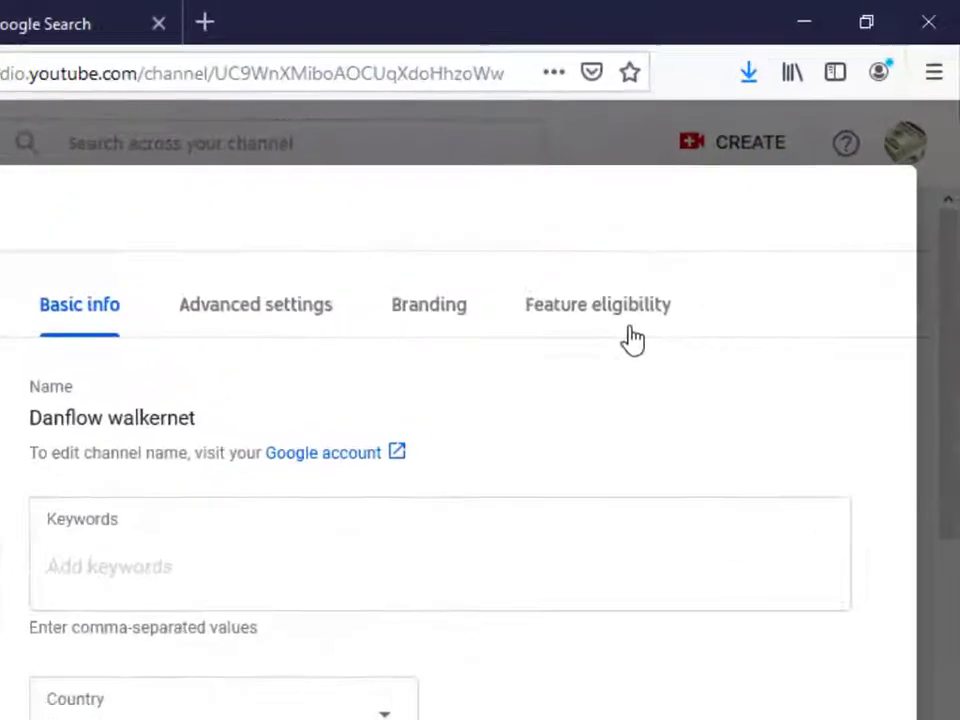
pyautogui.click(605, 312)
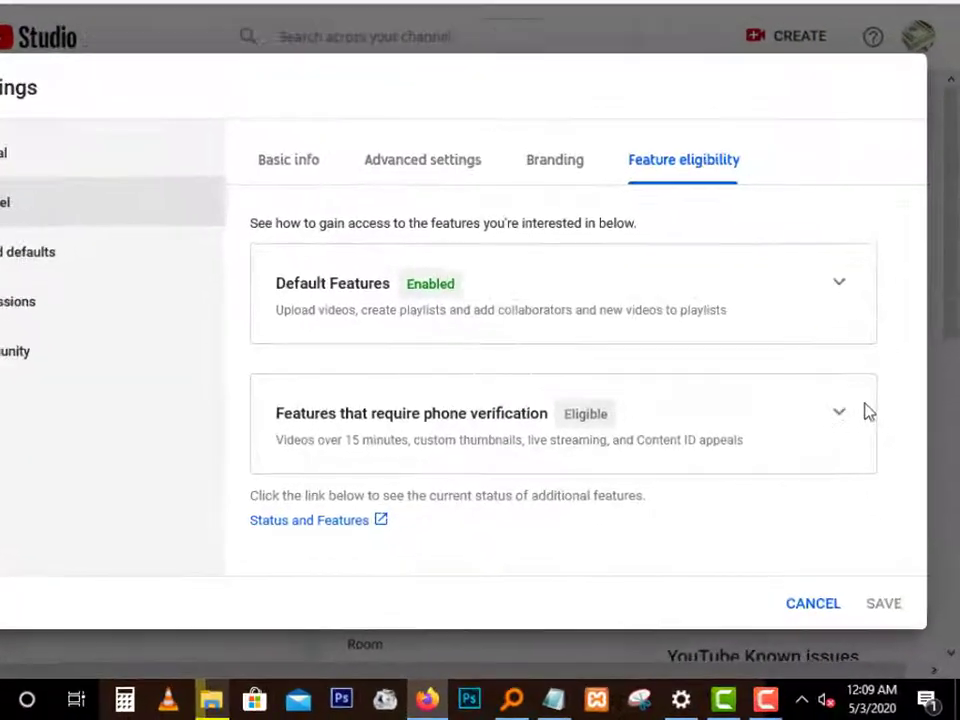
pyautogui.click(841, 414)
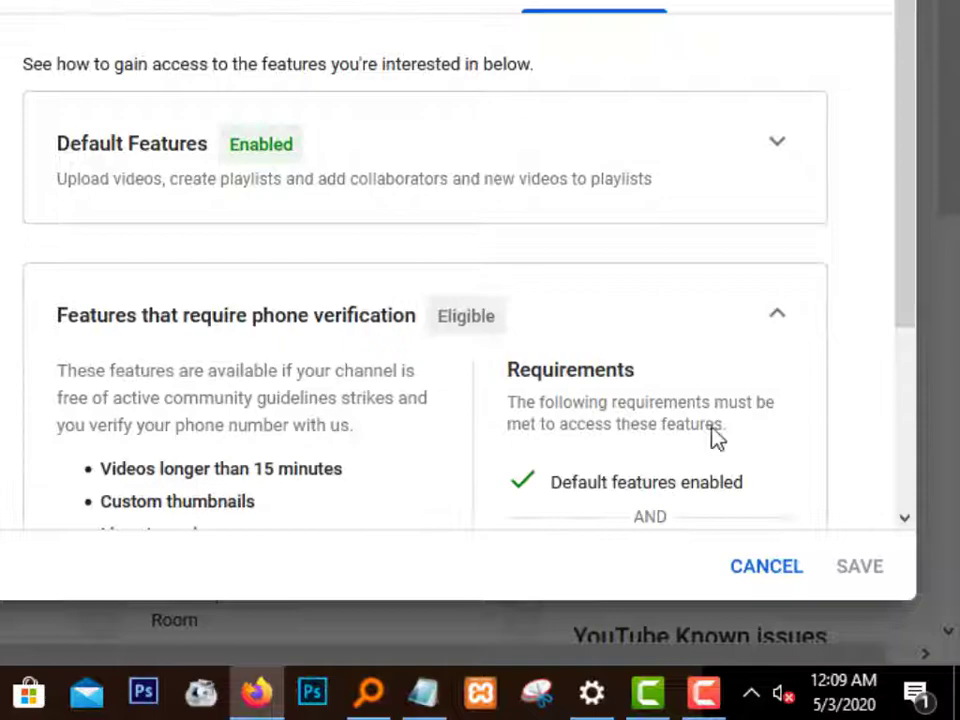
pyautogui.scroll(-3, 715, 440)
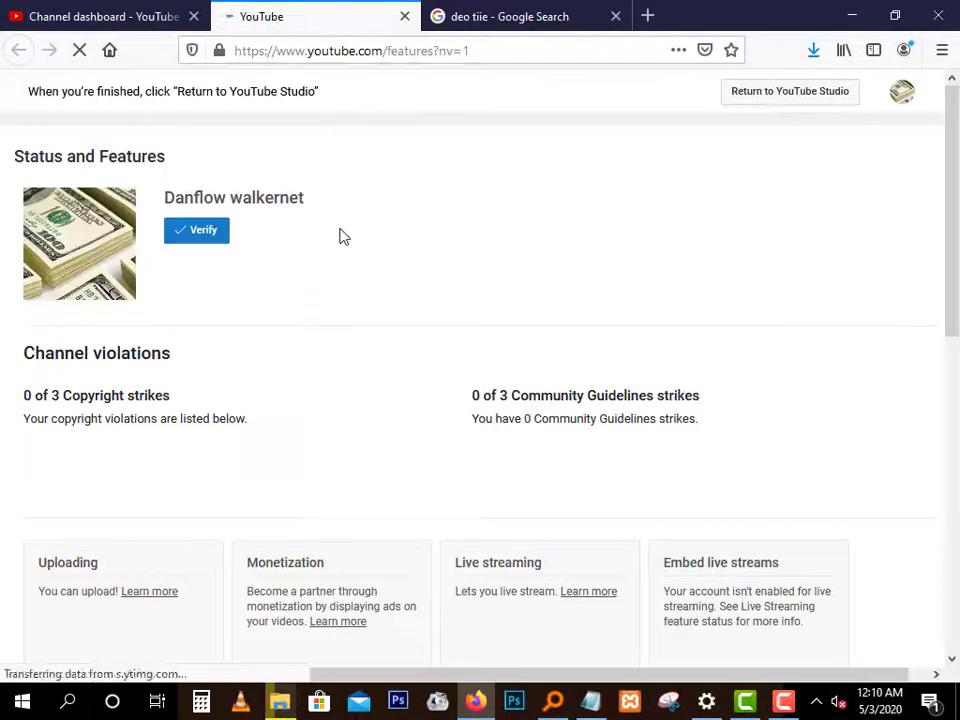
# Step: Review the Status and Features cards, then return to the Channel dashboard tab
pyautogui.scroll(-4, 420, 220)
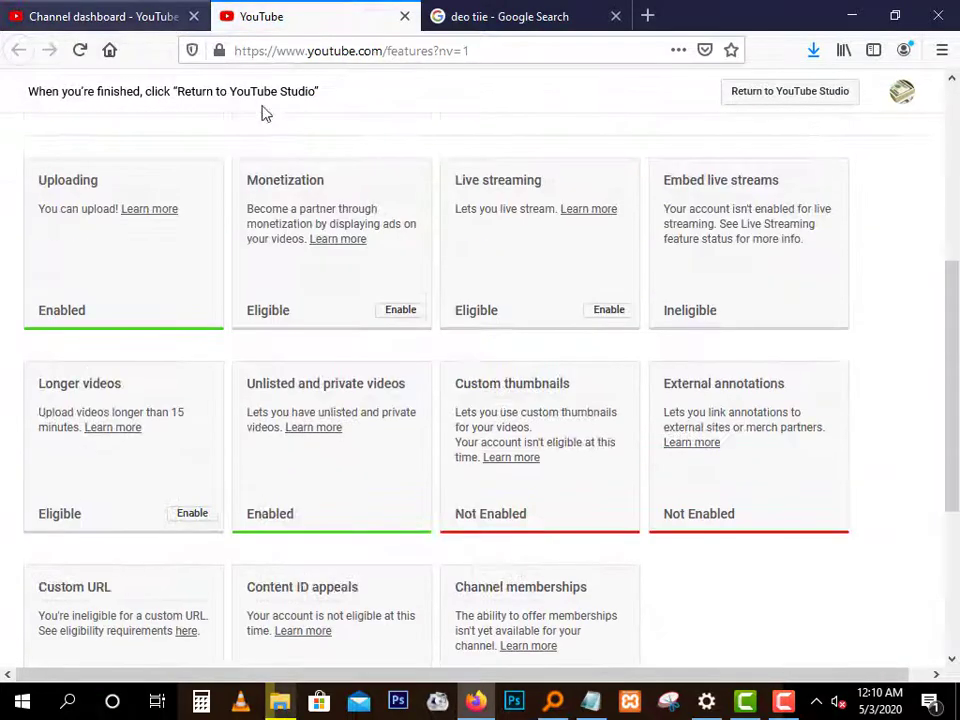
pyautogui.scroll(-2, 416, 242)
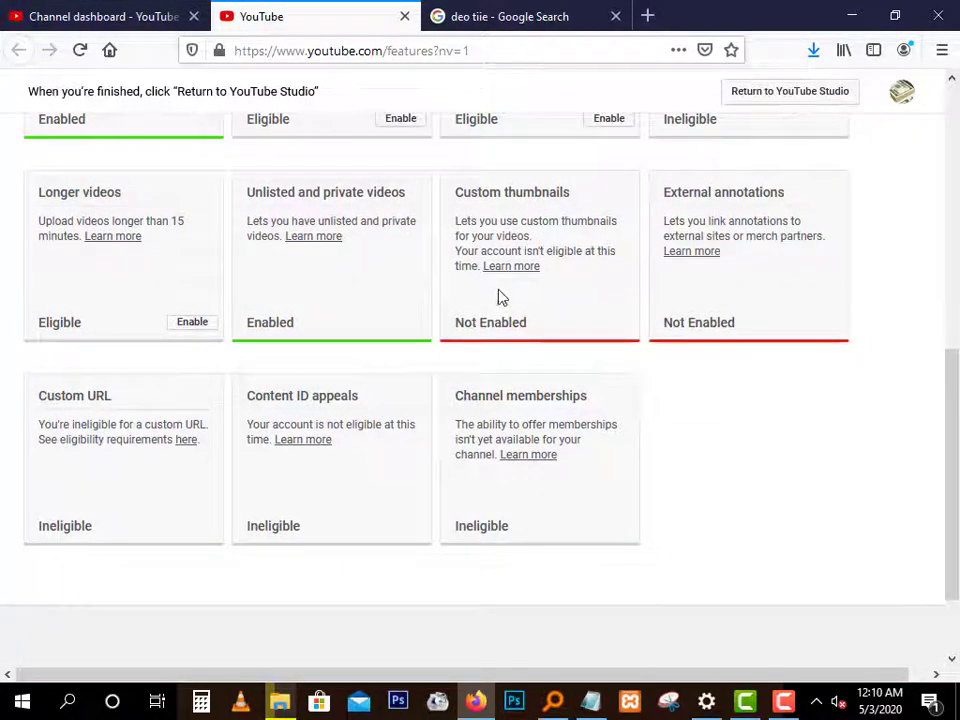
pyautogui.scroll(-1, 490, 300)
pyautogui.scroll(5, 416, 189)
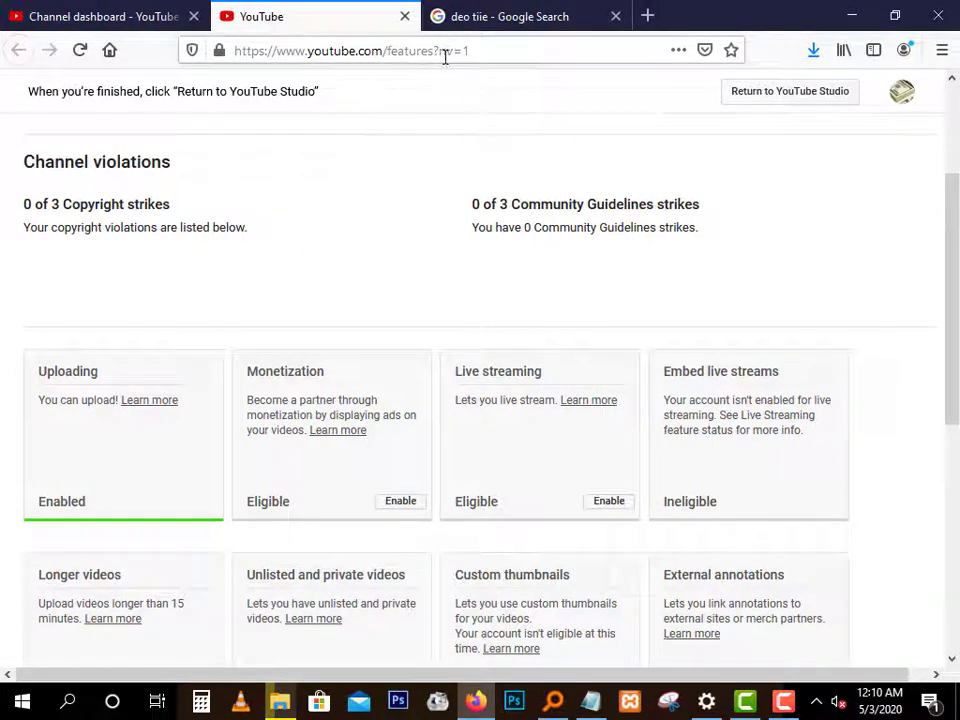
pyautogui.scroll(2, 195, 242)
pyautogui.click(117, 19)
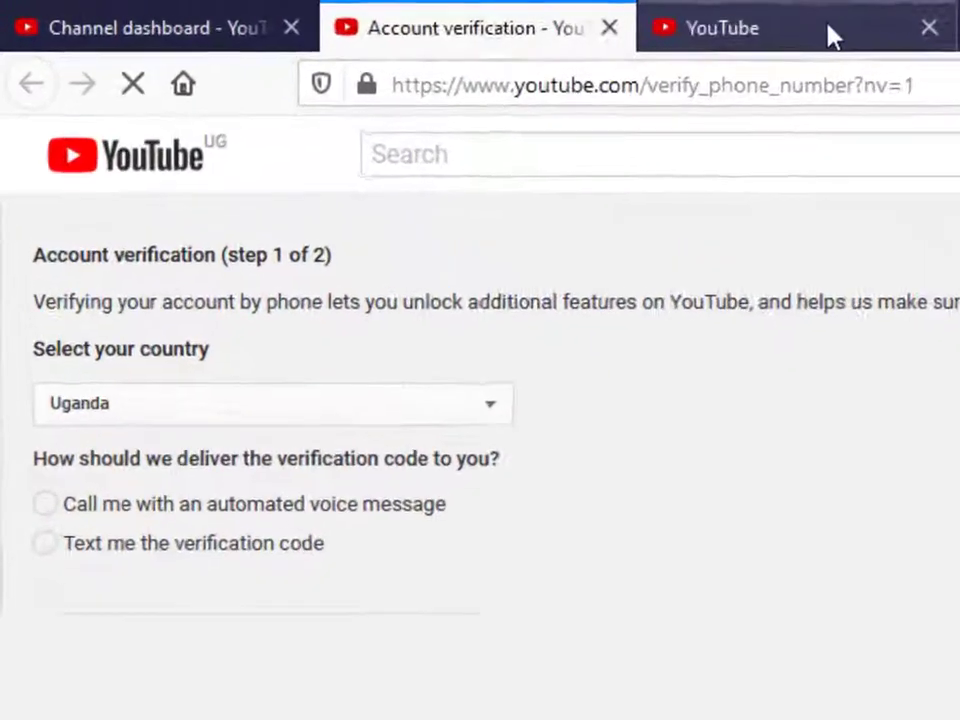
# Step: Start verification with Uganda as the country and text message delivery, focusing the phone field
pyautogui.click(500, 18)
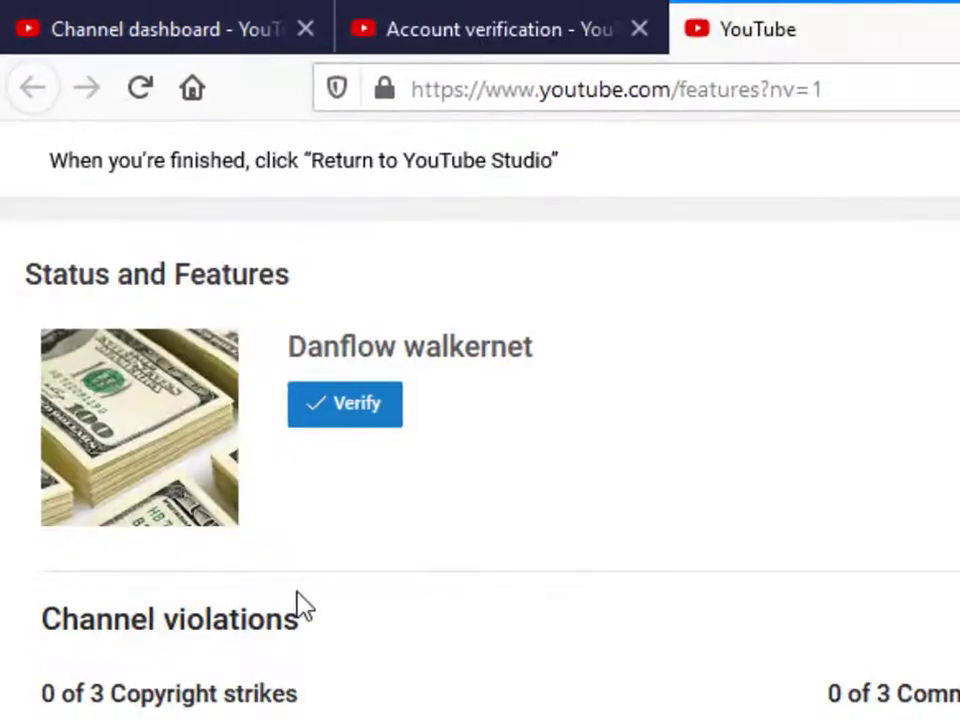
pyautogui.click(357, 412)
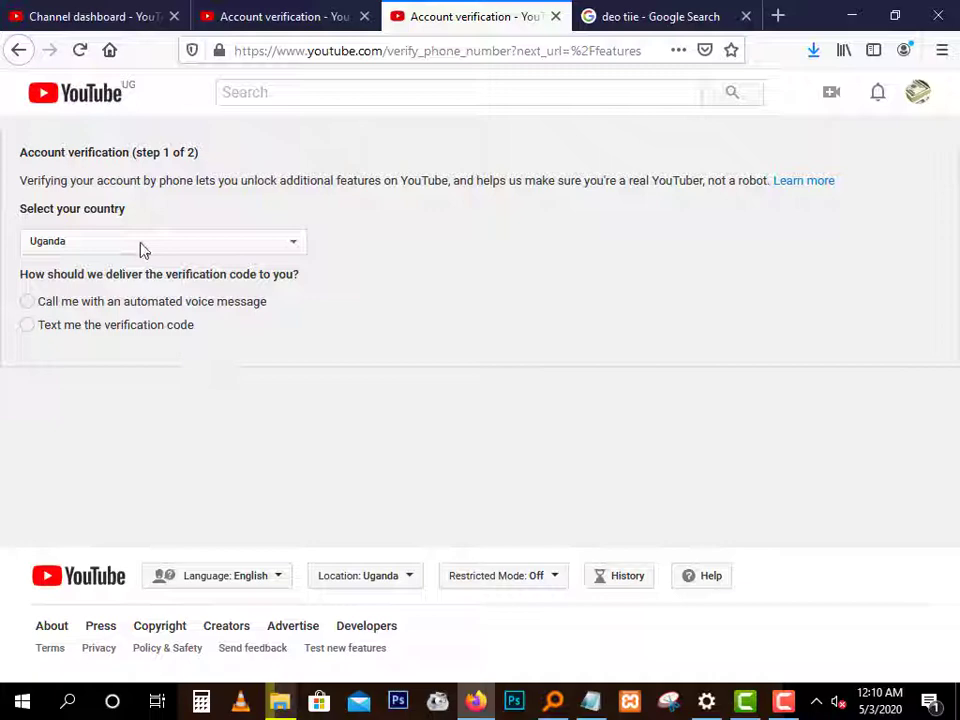
pyautogui.click(141, 250)
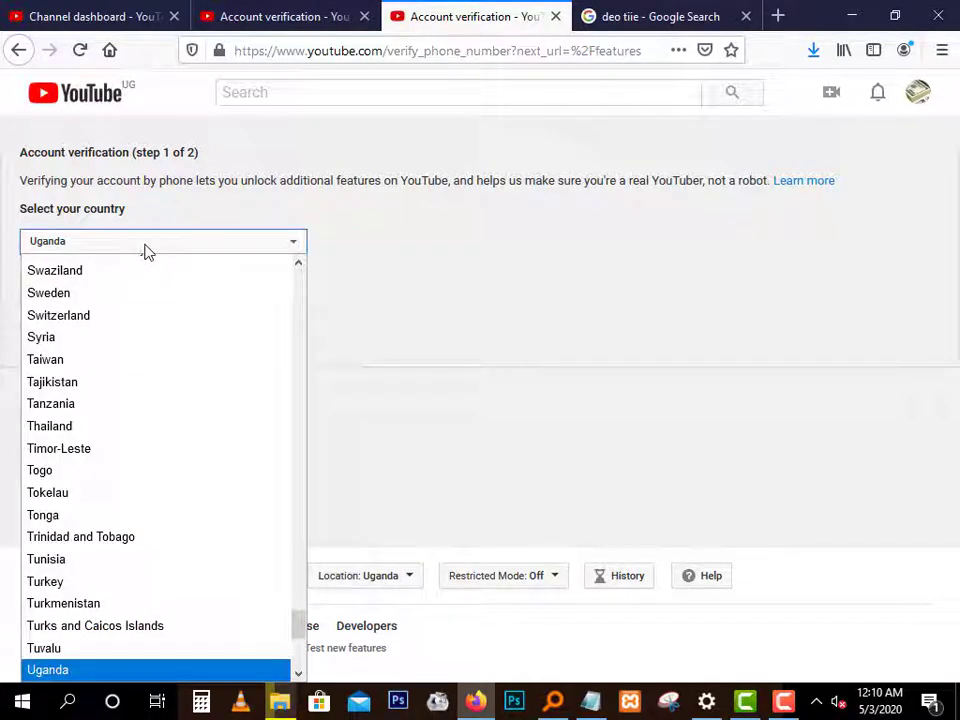
pyautogui.click(80, 669)
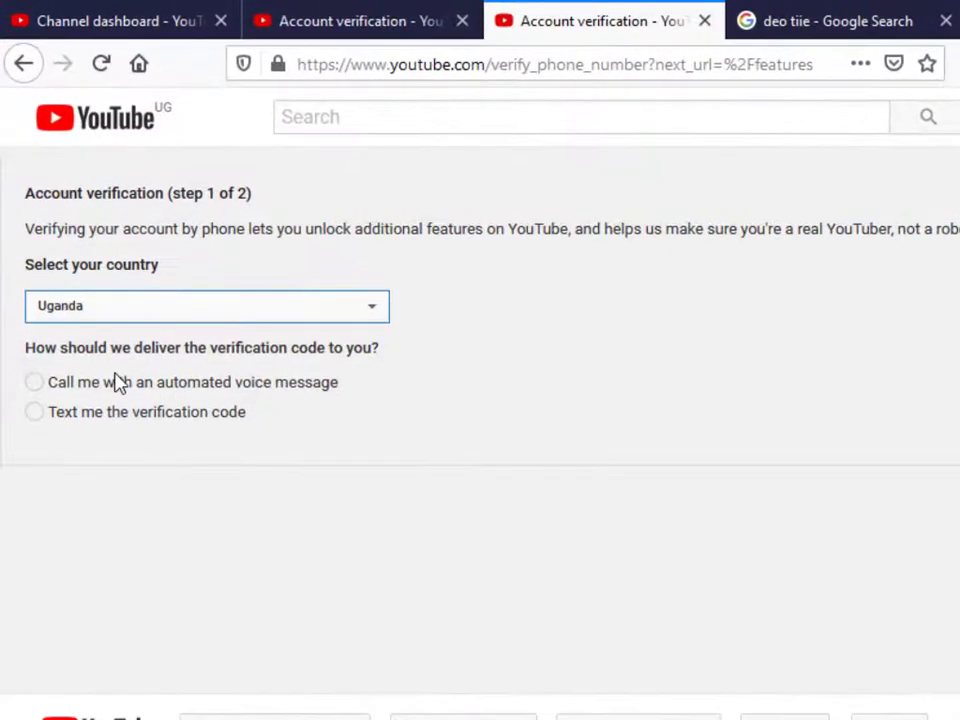
pyautogui.click(40, 414)
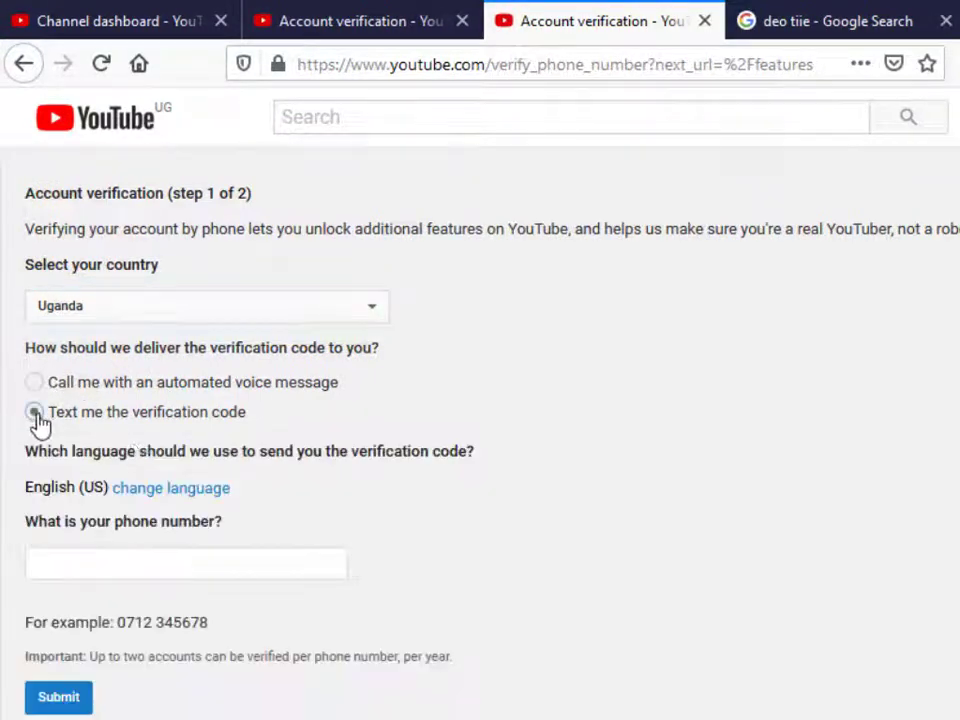
pyautogui.click(164, 565)
pyautogui.click(164, 565)
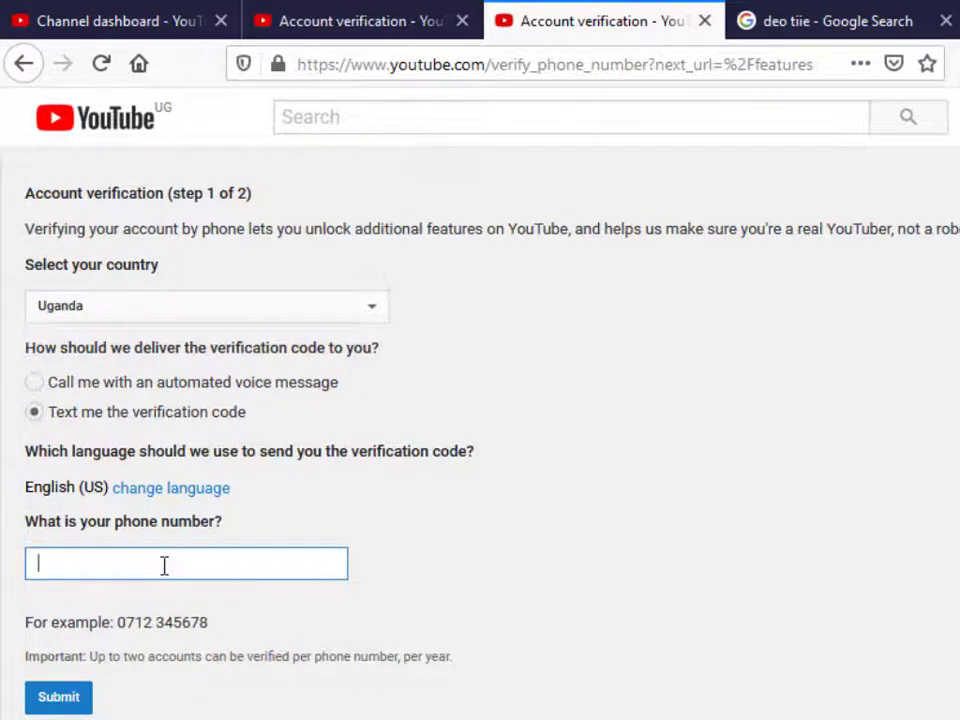
# Step: Submit the empty phone field, which is rejected as invalid, then switch to the Google search tab
pyautogui.press('Return')
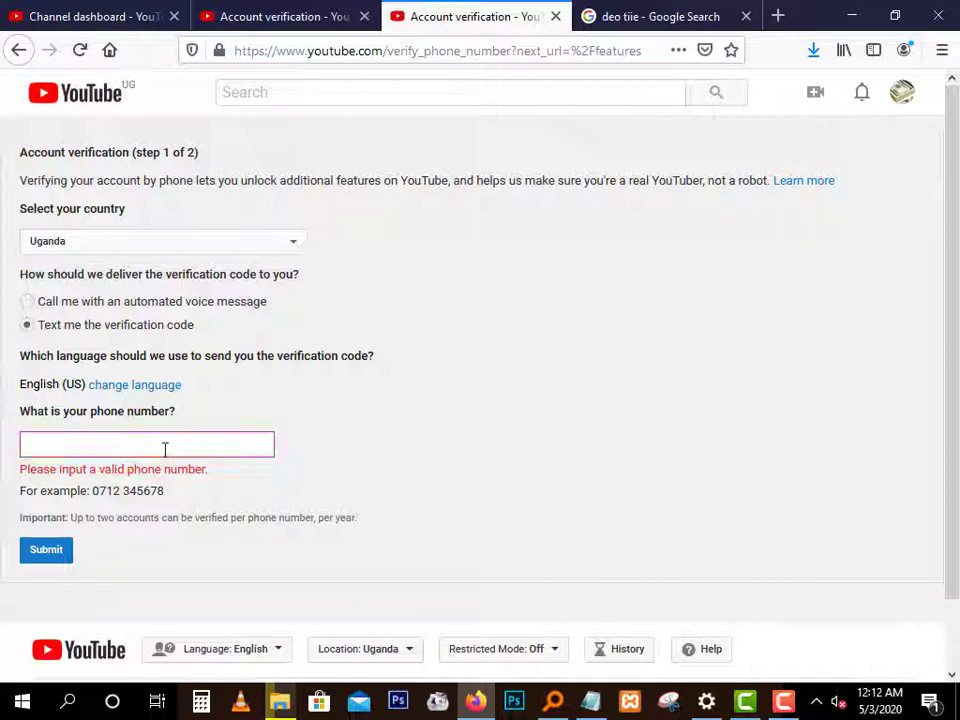
pyautogui.click(50, 443)
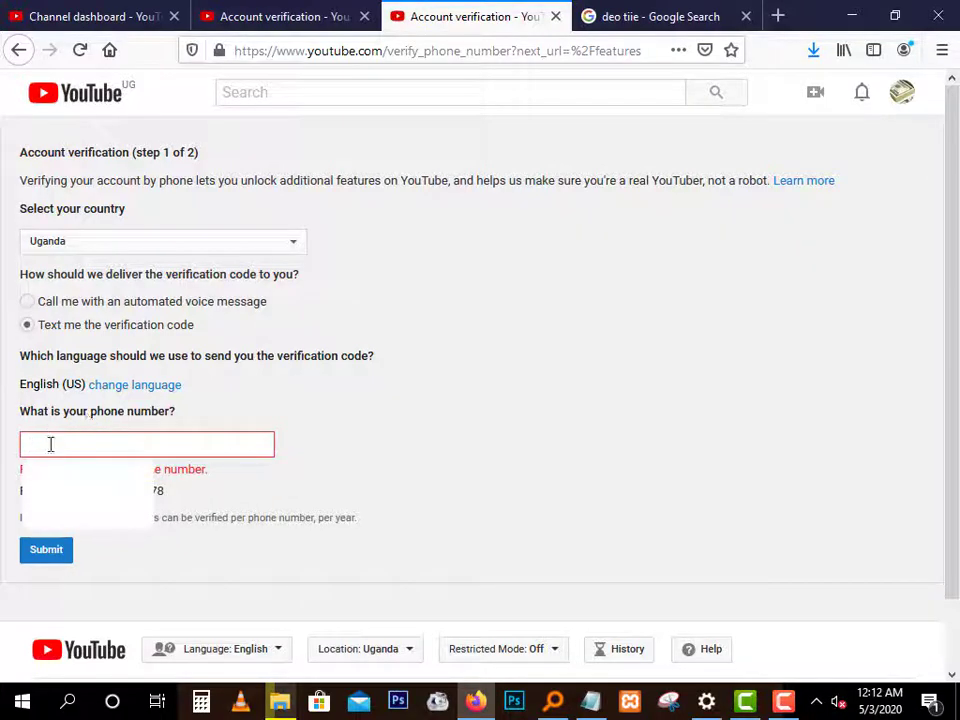
pyautogui.click(50, 444)
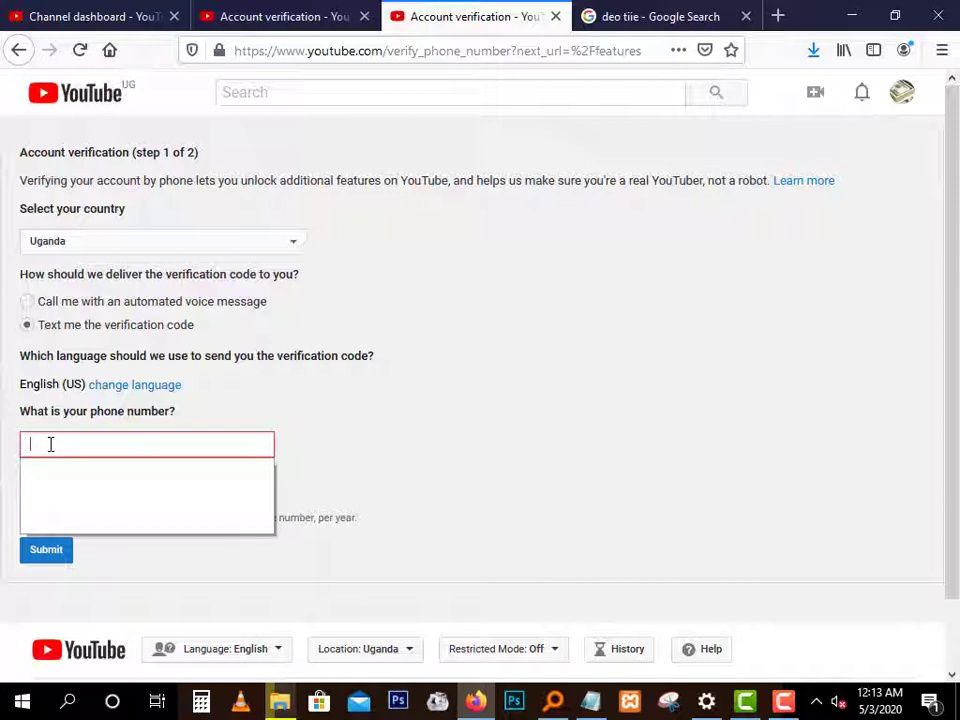
pyautogui.click(664, 20)
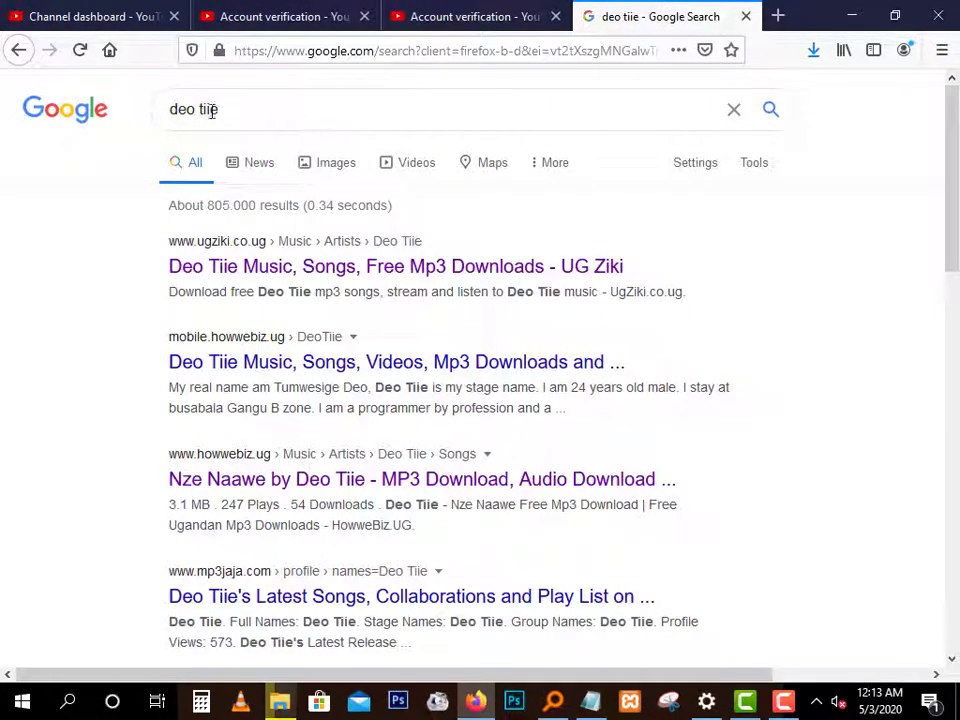
# Step: Search Google for 'area code uganda' to look up Uganda's dialing code, +256
pyautogui.tripleClick(245, 112)
pyautogui.write('area code ugan')
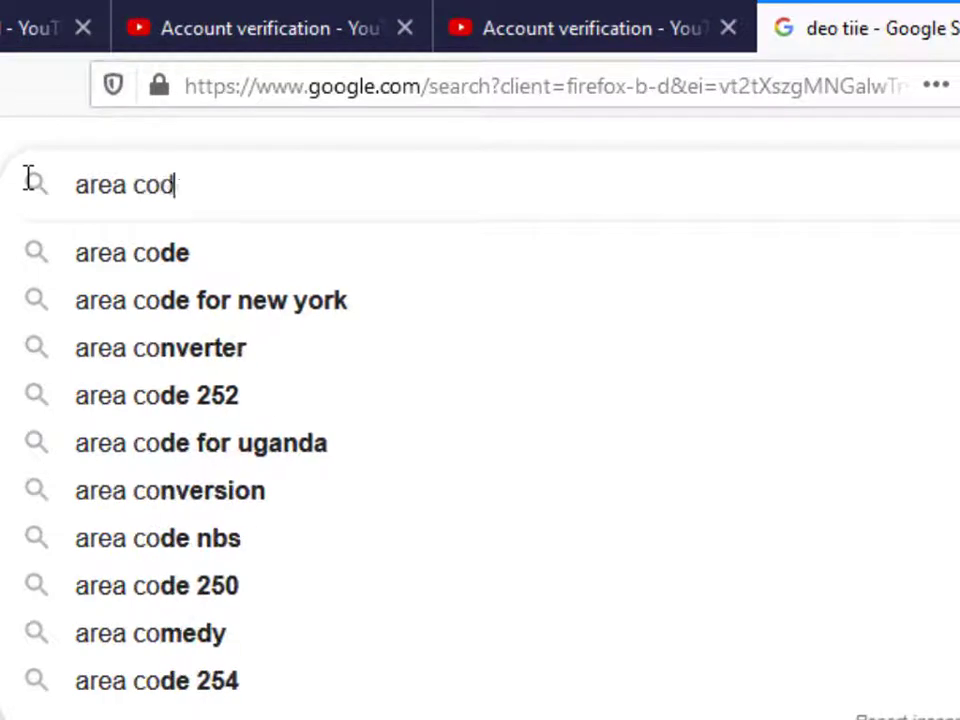
pyautogui.write('da')
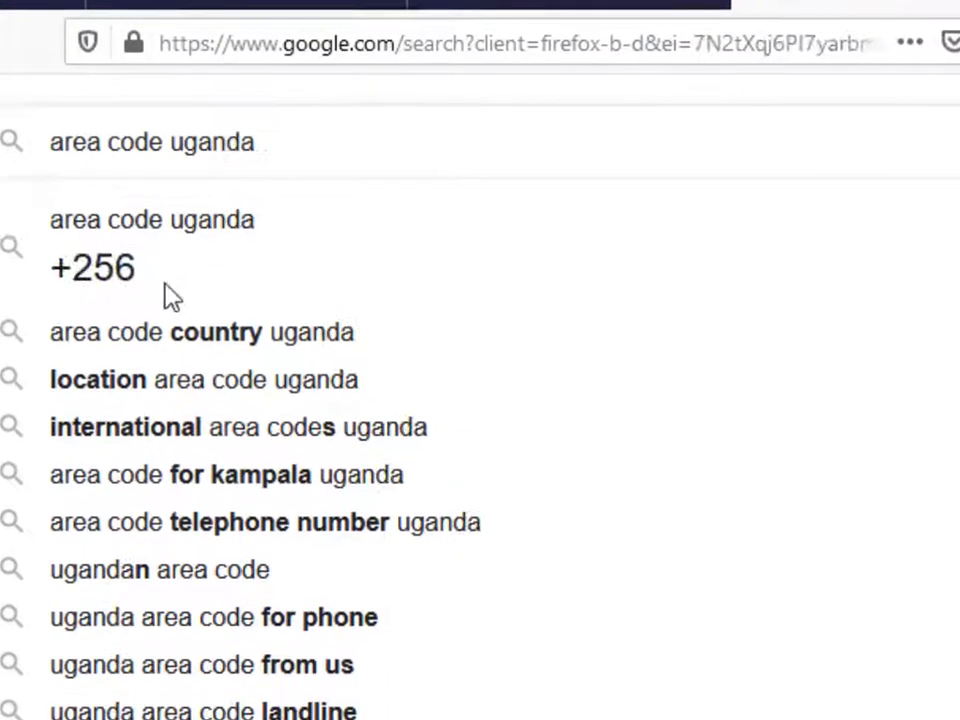
pyautogui.click(171, 296)
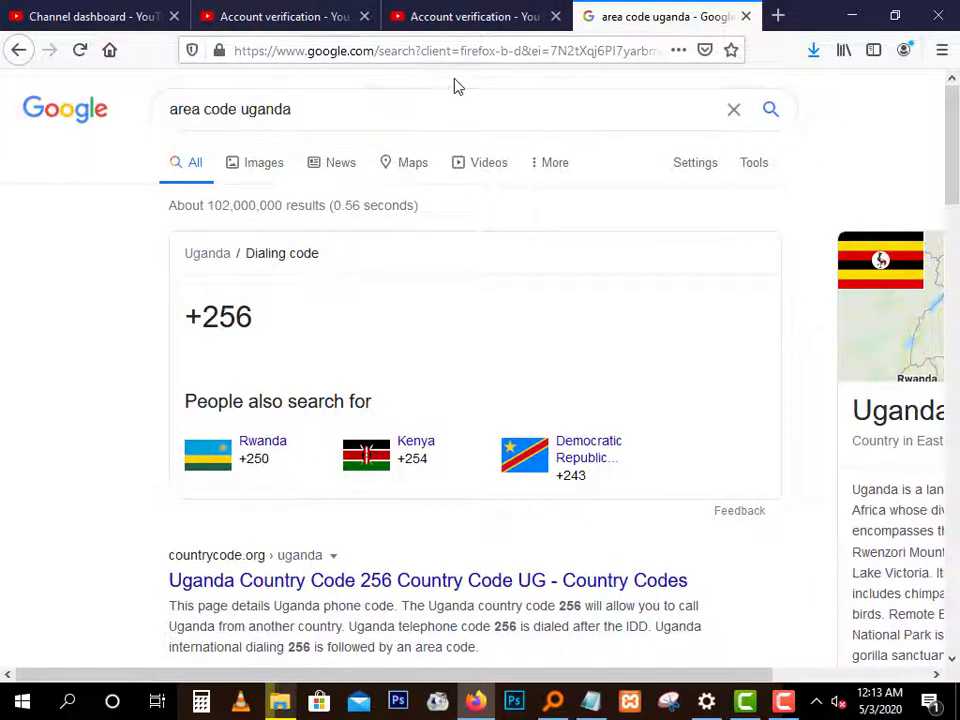
# Step: Enter the user's Ugandan phone number with the +256 prefix and submit it to get a text code
pyautogui.click(446, 25)
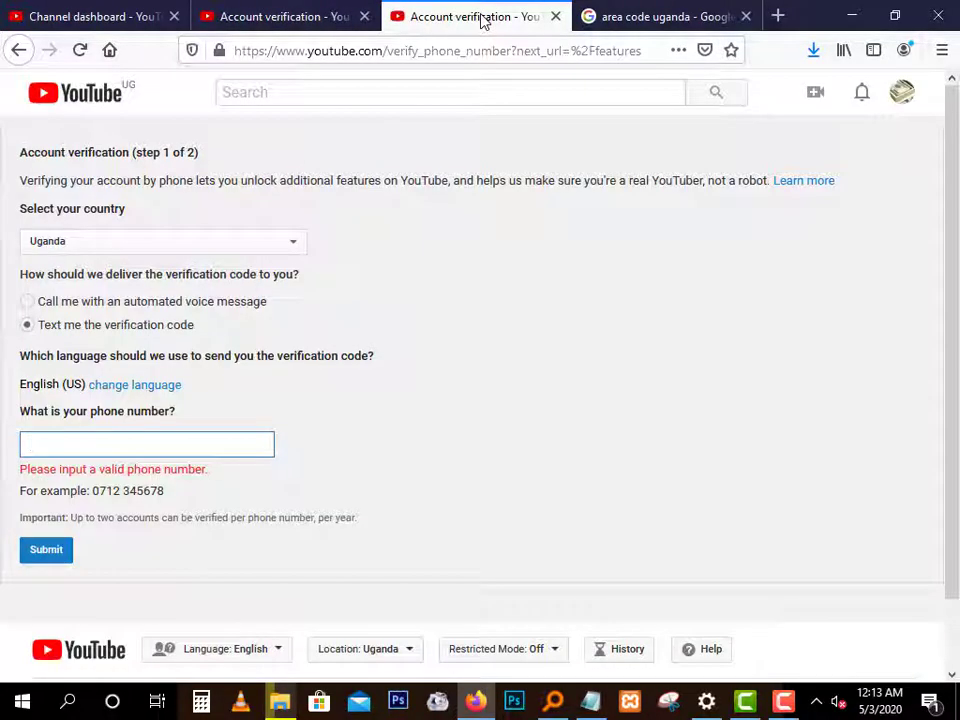
pyautogui.click(221, 447)
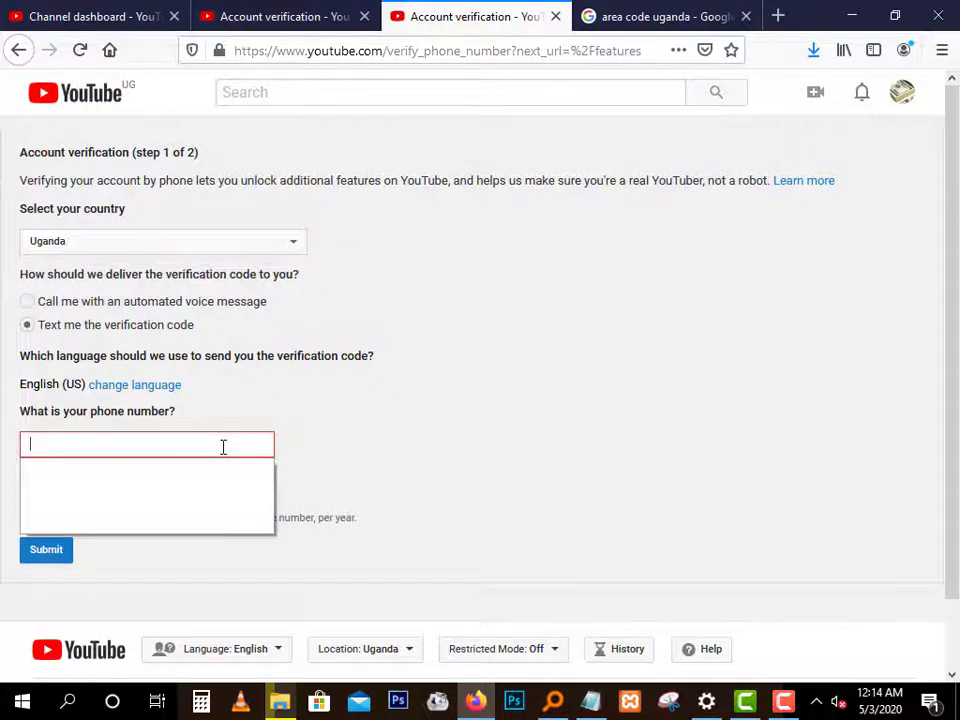
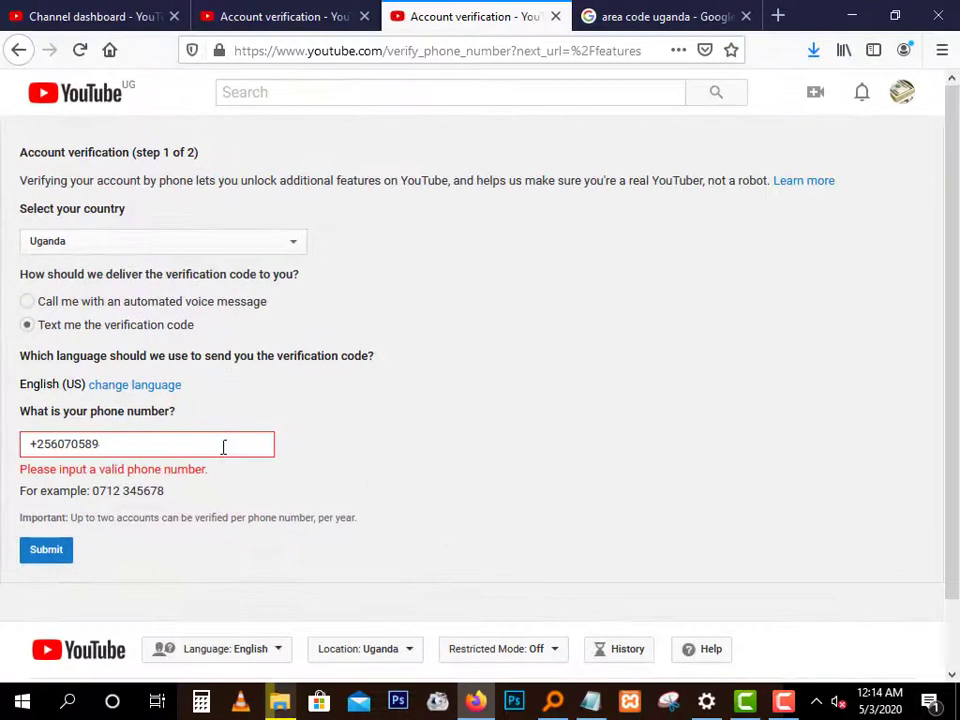
pyautogui.click(48, 551)
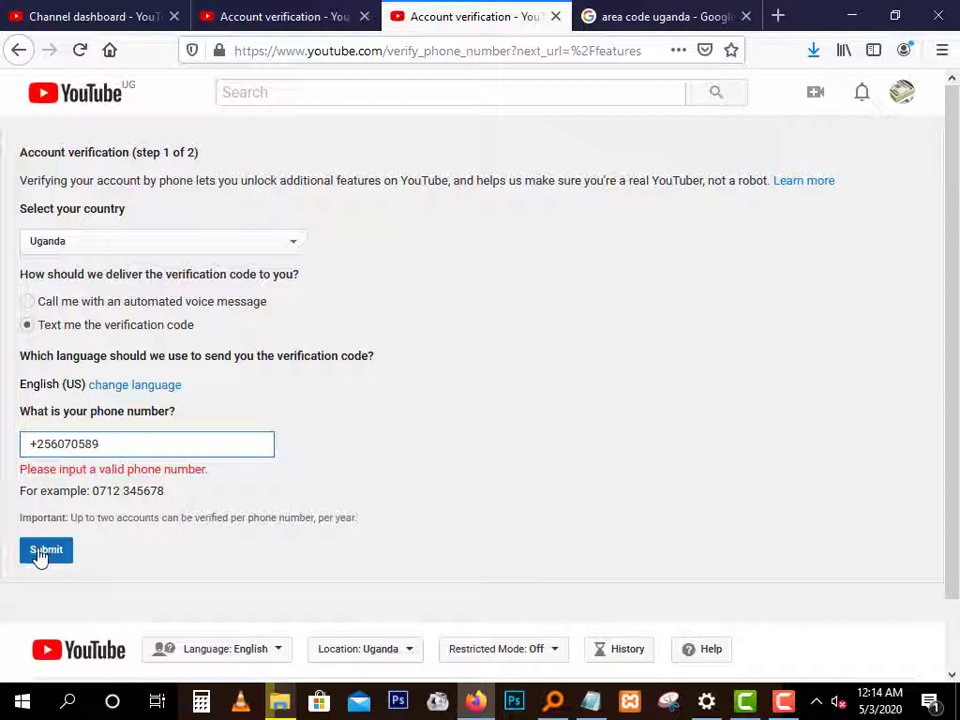
pyautogui.click(40, 556)
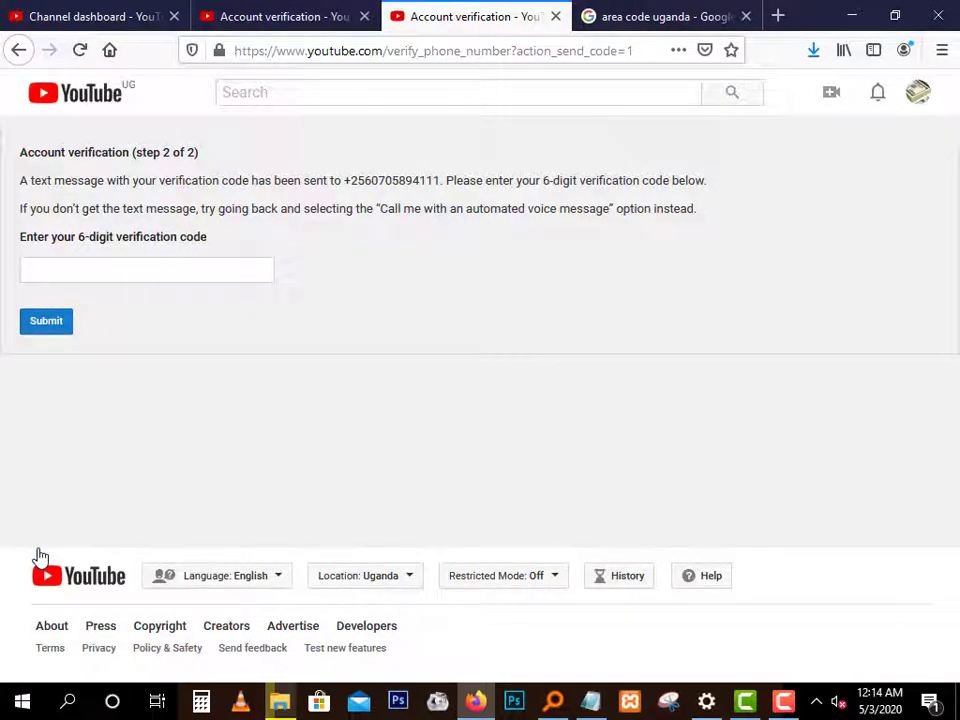
# Step: Enter the 6-digit code received by text message and submit it
pyautogui.click(145, 268)
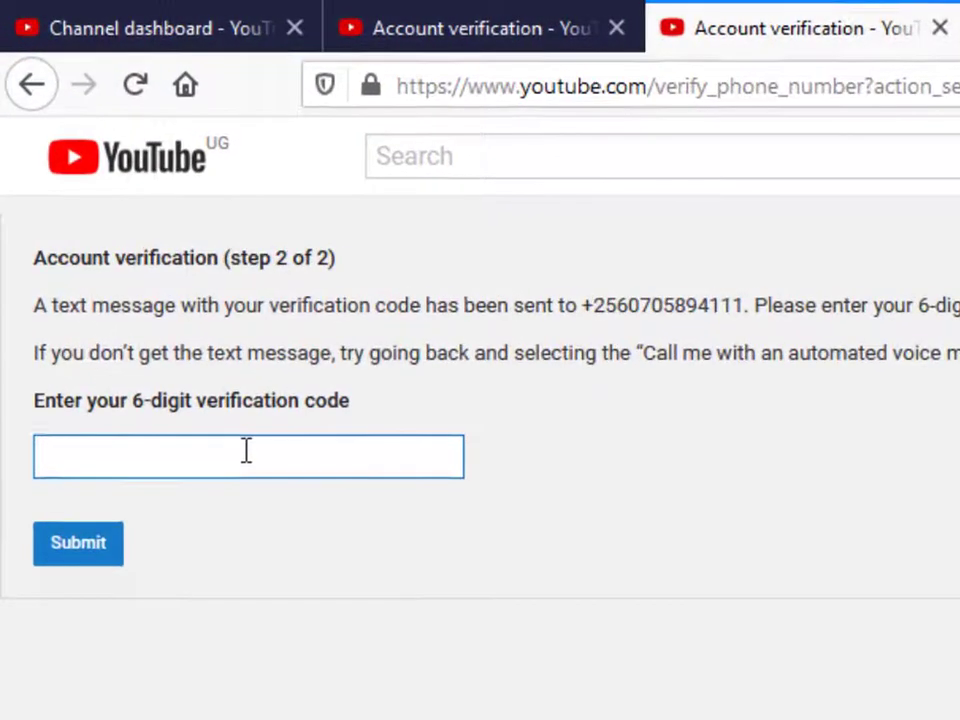
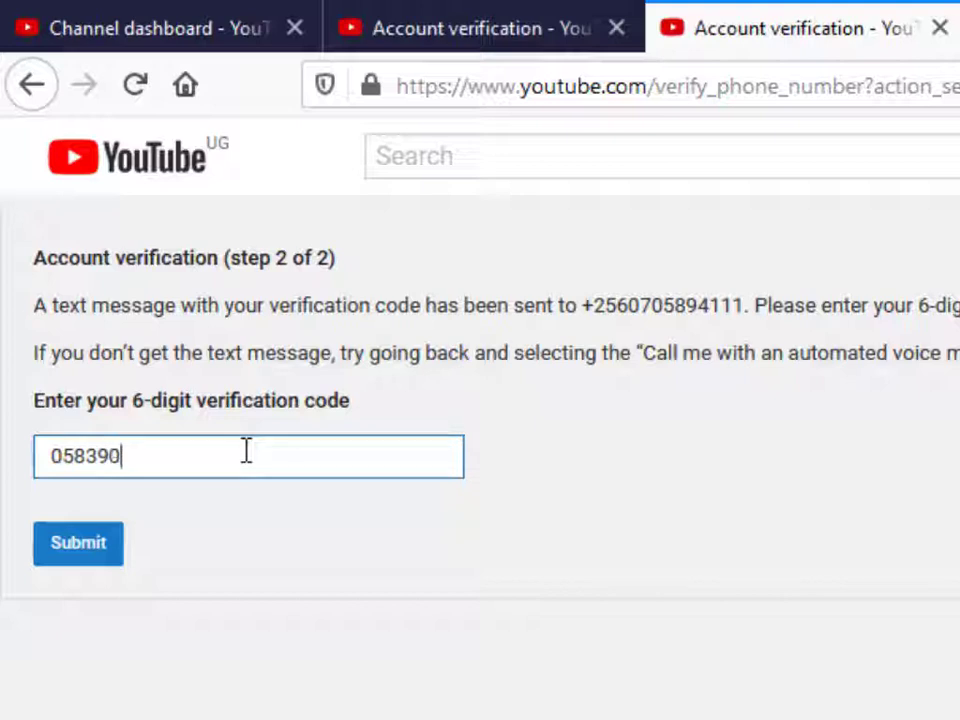
pyautogui.click(72, 545)
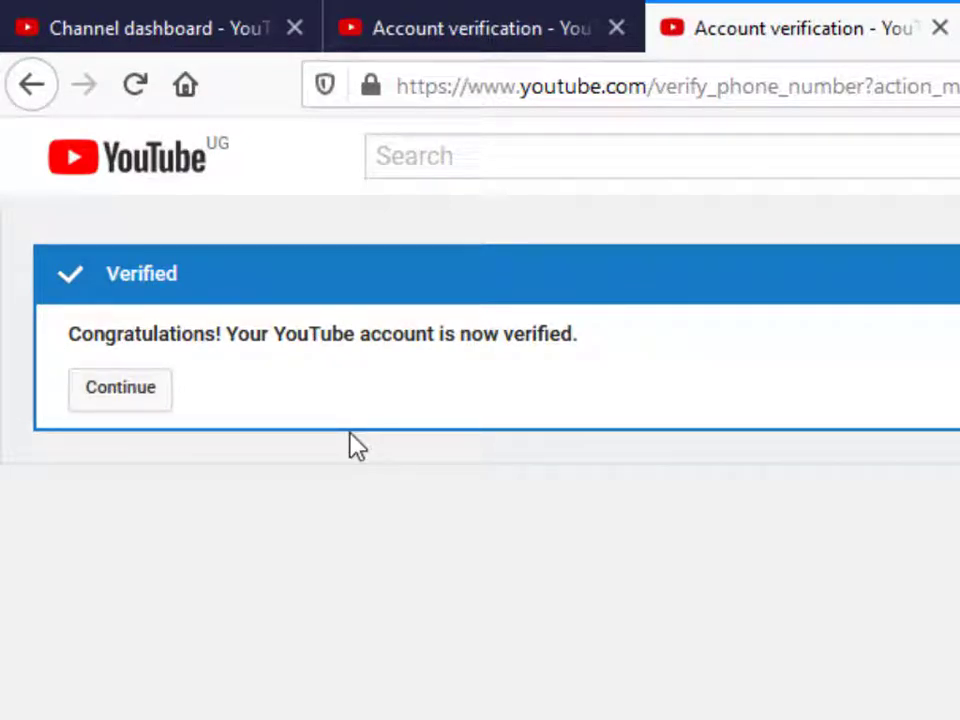
# Step: Continue from the Verified confirmation back to the Status and Features page
pyautogui.click(146, 395)
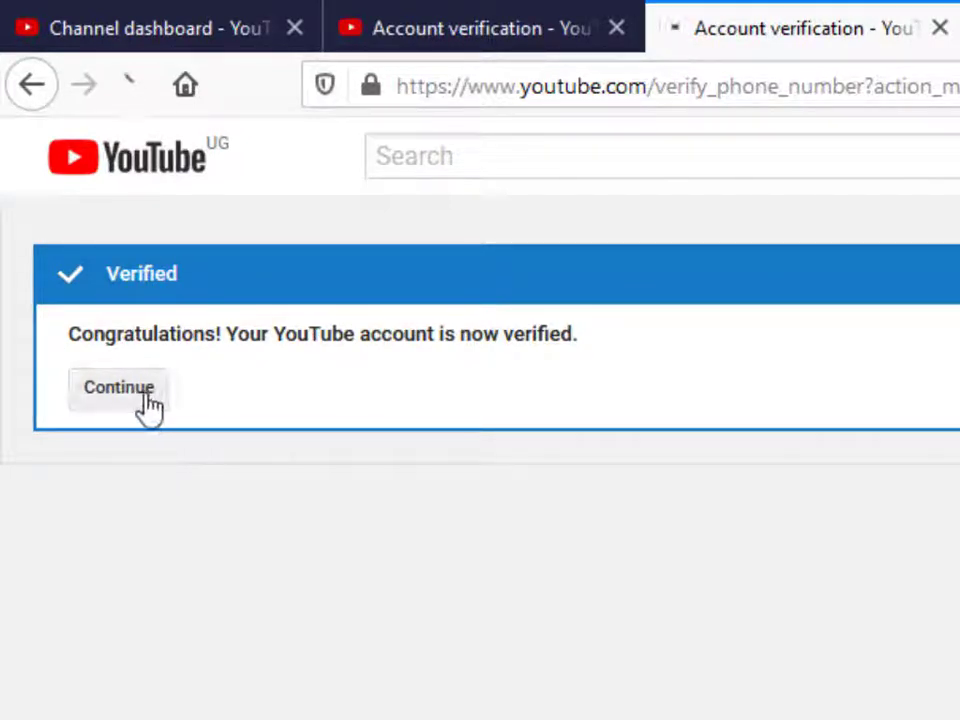